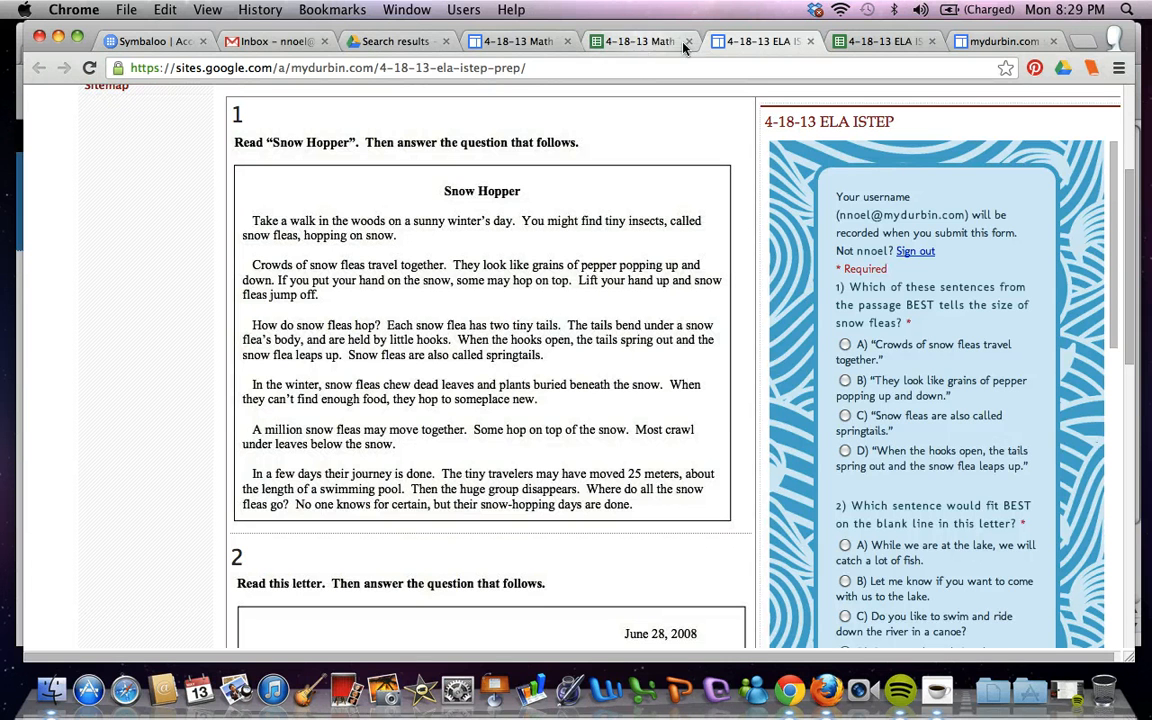
Review the ELA ISTEP form's questions, then open the Student Submissions sheet of its response spreadsheet
{"action": "scroll", "coordinate": [804, 329], "scroll_direction": "down", "scroll_amount": 3}
{"action": "scroll", "coordinate": [804, 329], "scroll_direction": "down", "scroll_amount": 3}
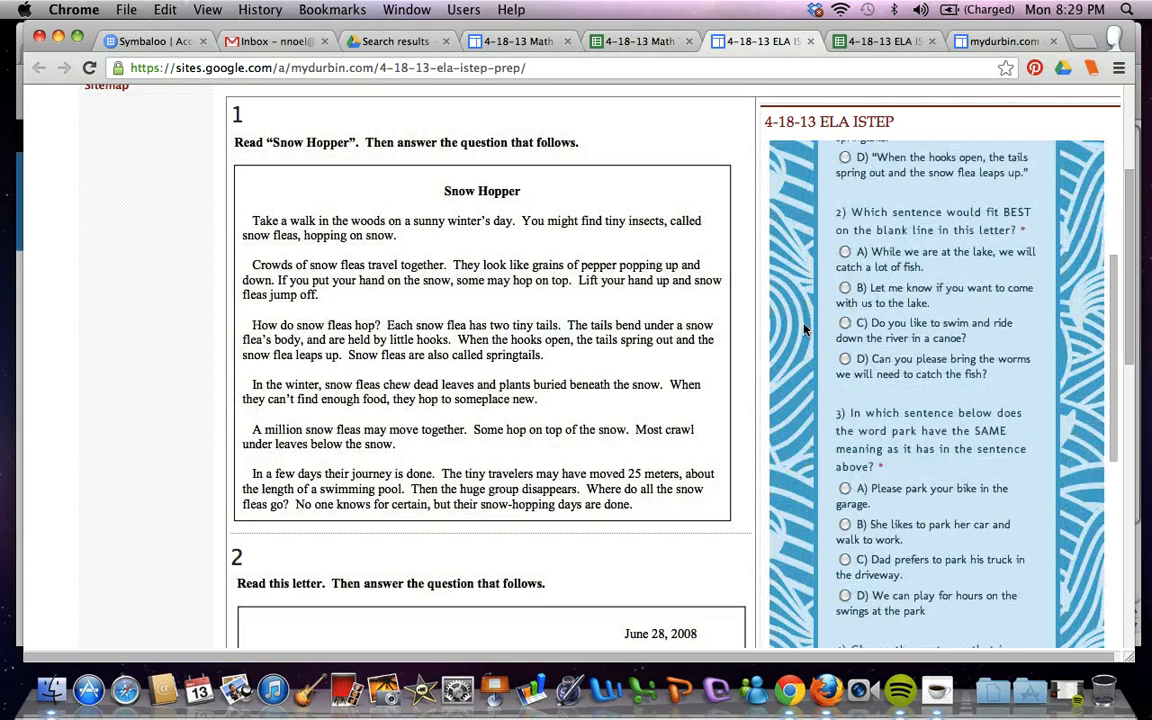
{"action": "scroll", "coordinate": [838, 378], "scroll_direction": "up", "scroll_amount": 3}
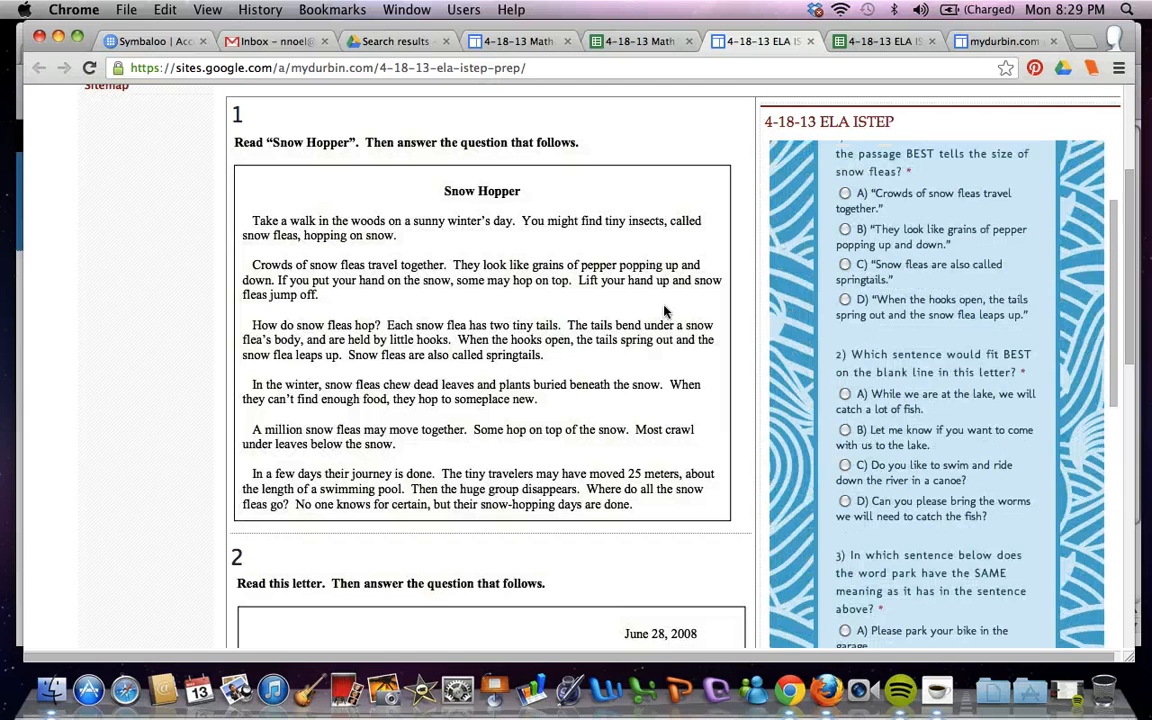
{"action": "scroll", "coordinate": [812, 329], "scroll_direction": "up", "scroll_amount": 5}
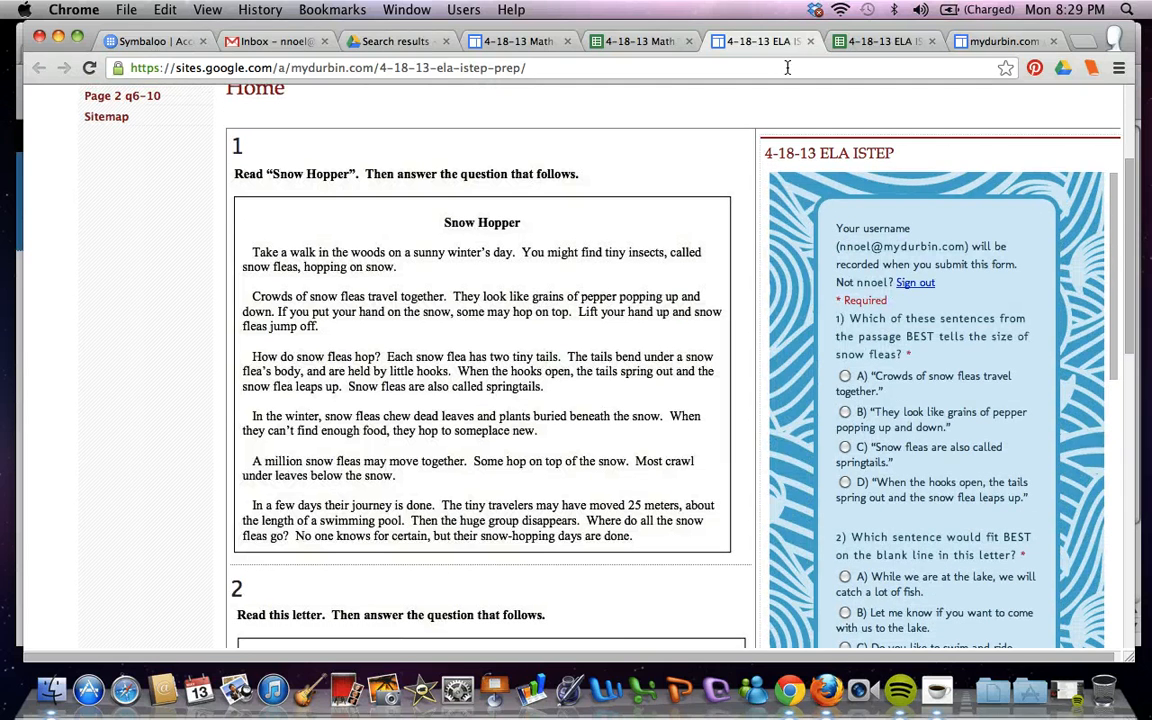
{"action": "left_click", "coordinate": [876, 48]}
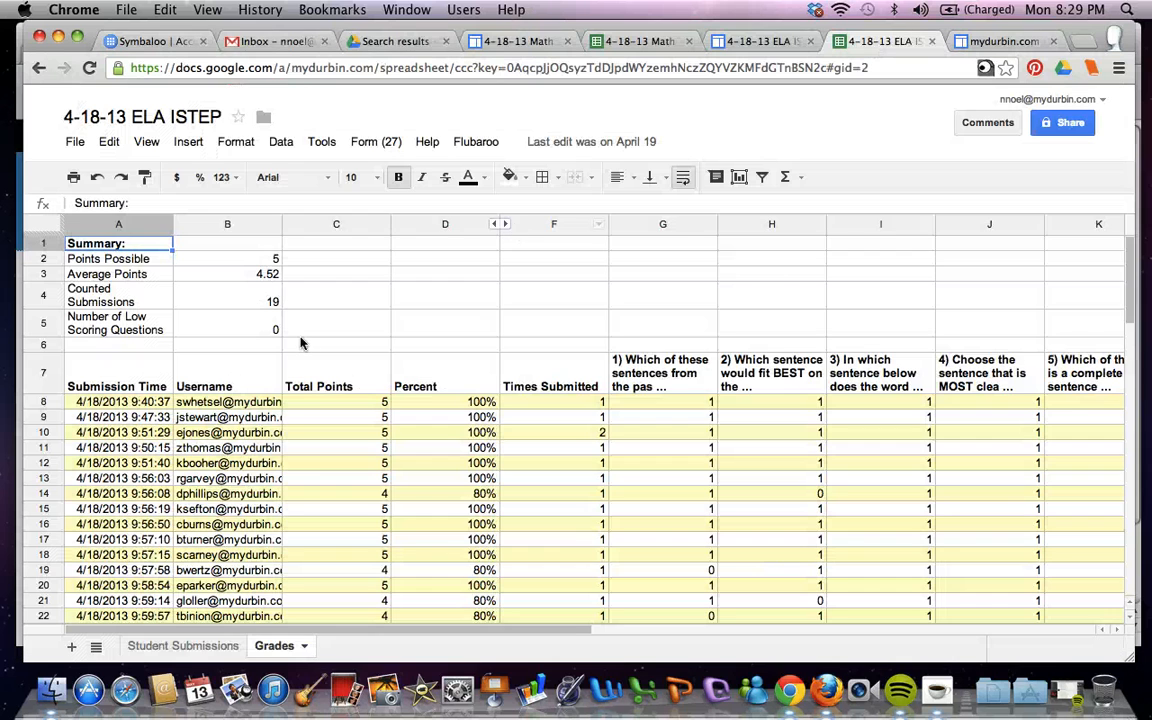
{"action": "left_click", "coordinate": [160, 648]}
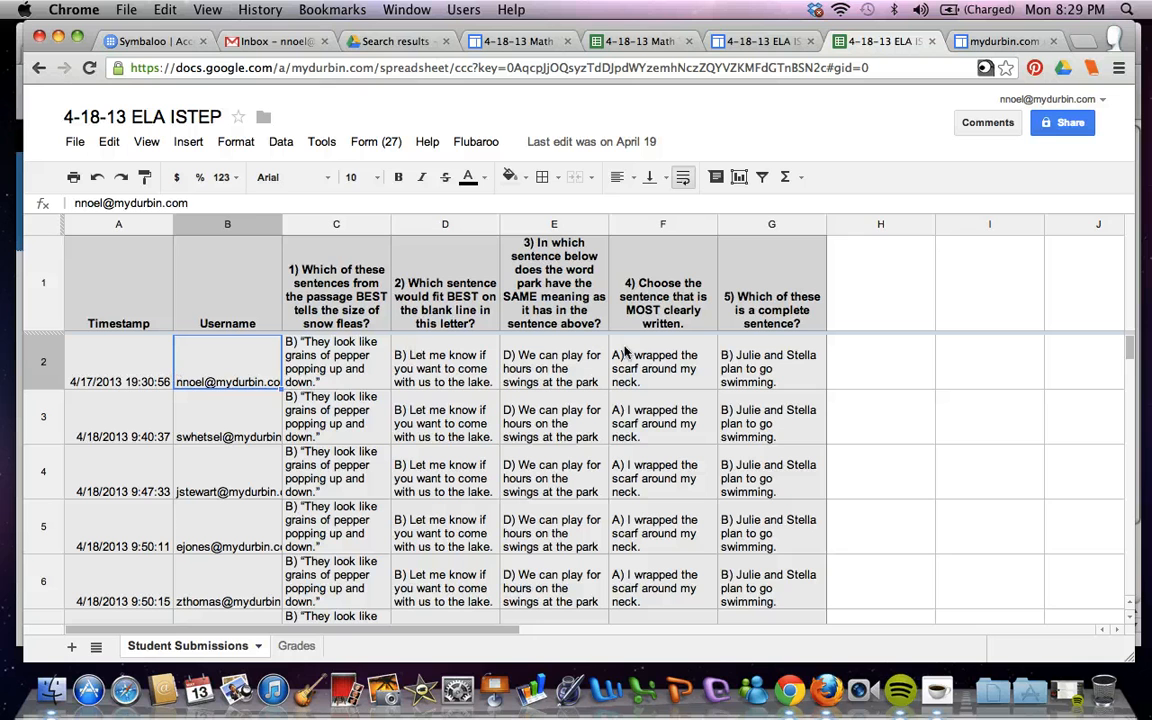
Open the Flubaroo menu to view its grading options, then close it
{"action": "left_click", "coordinate": [110, 345]}
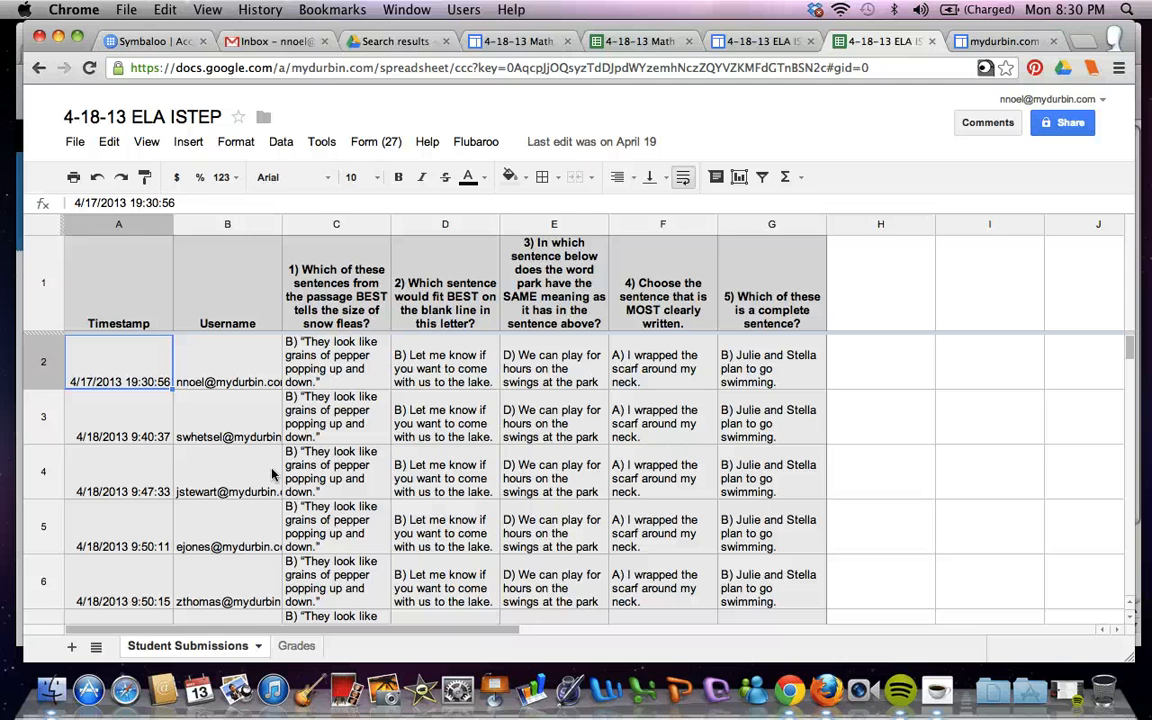
{"action": "left_click", "coordinate": [466, 143]}
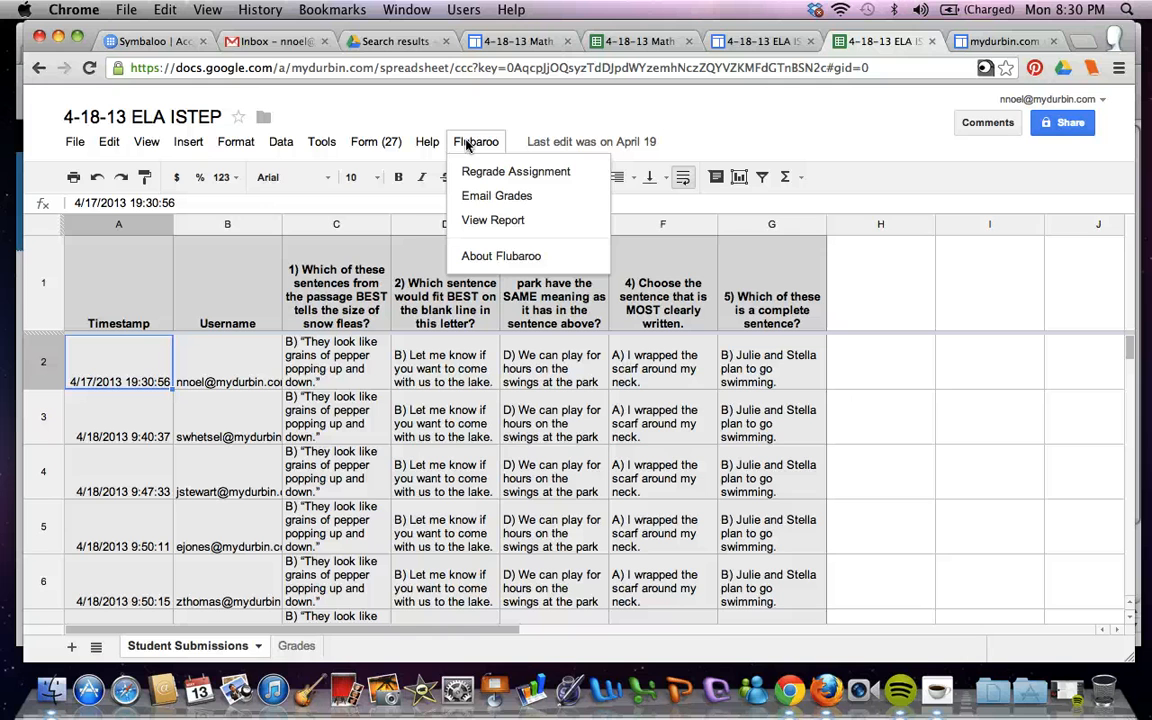
{"action": "left_click", "coordinate": [518, 121]}
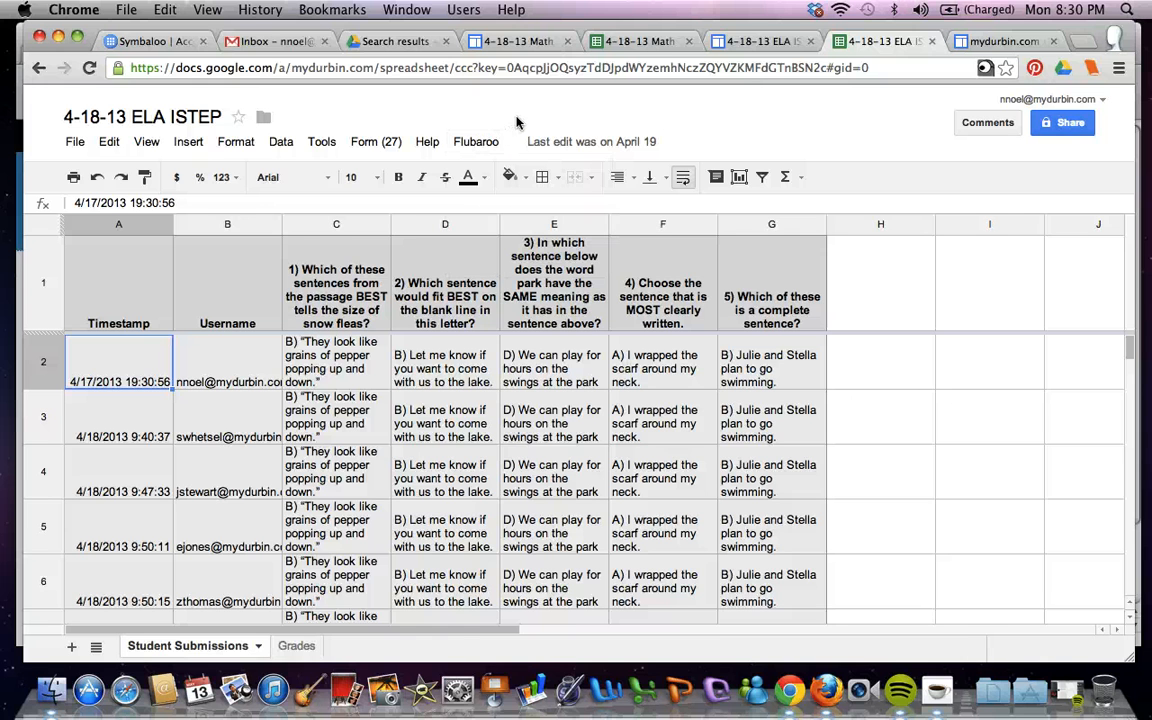
Examine the Grades sheet's summary, per-student scores and per-question averages
{"action": "left_click", "coordinate": [297, 647]}
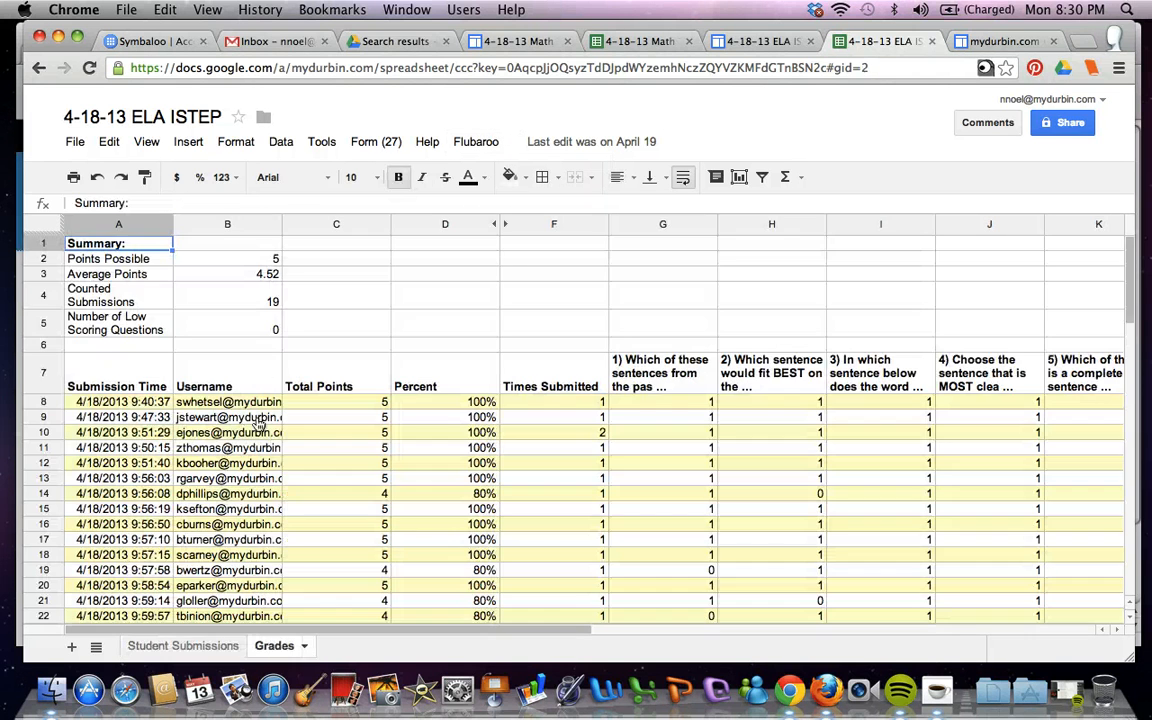
{"action": "scroll", "coordinate": [272, 389], "scroll_direction": "down", "scroll_amount": 3}
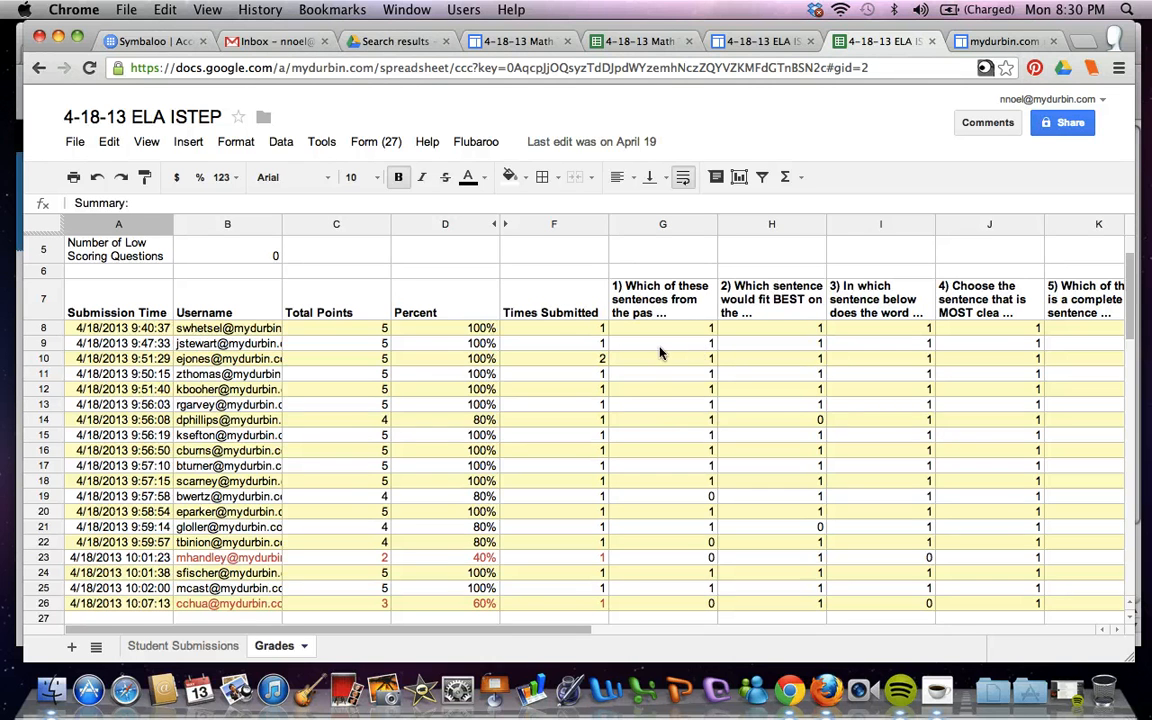
{"action": "scroll", "coordinate": [815, 406], "scroll_direction": "right", "scroll_amount": 3}
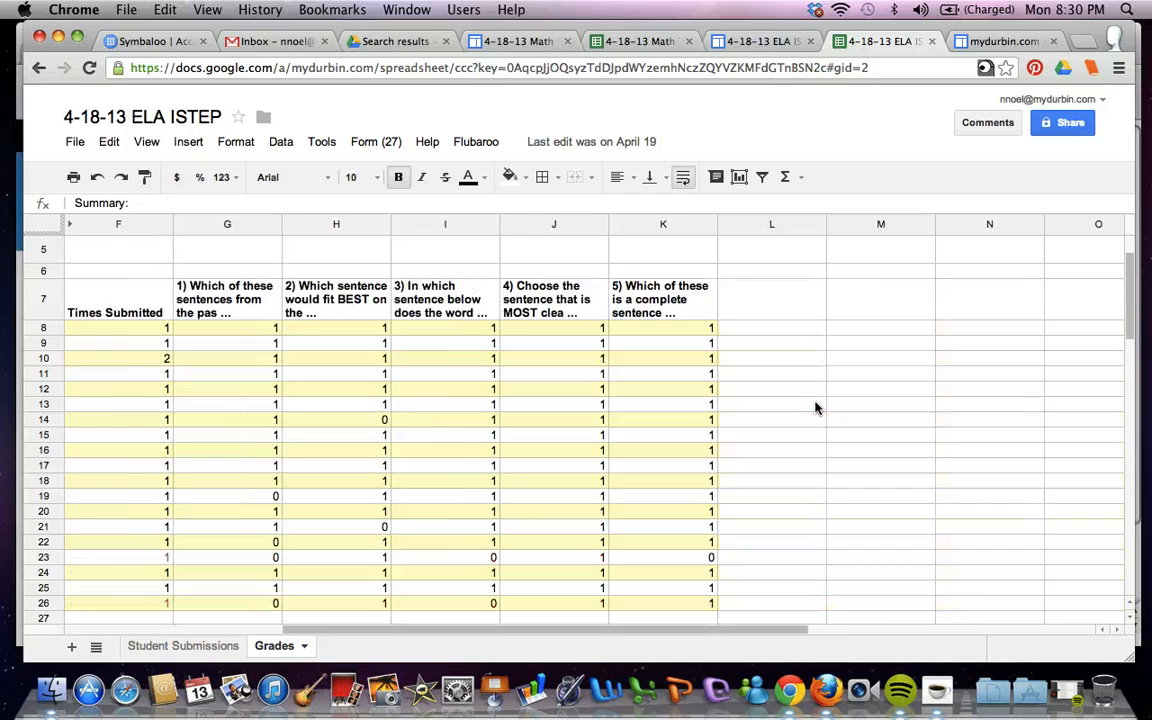
{"action": "scroll", "coordinate": [815, 406], "scroll_direction": "left", "scroll_amount": 3}
{"action": "scroll", "coordinate": [815, 406], "scroll_direction": "down", "scroll_amount": 2}
{"action": "scroll", "coordinate": [815, 406], "scroll_direction": "right", "scroll_amount": 1}
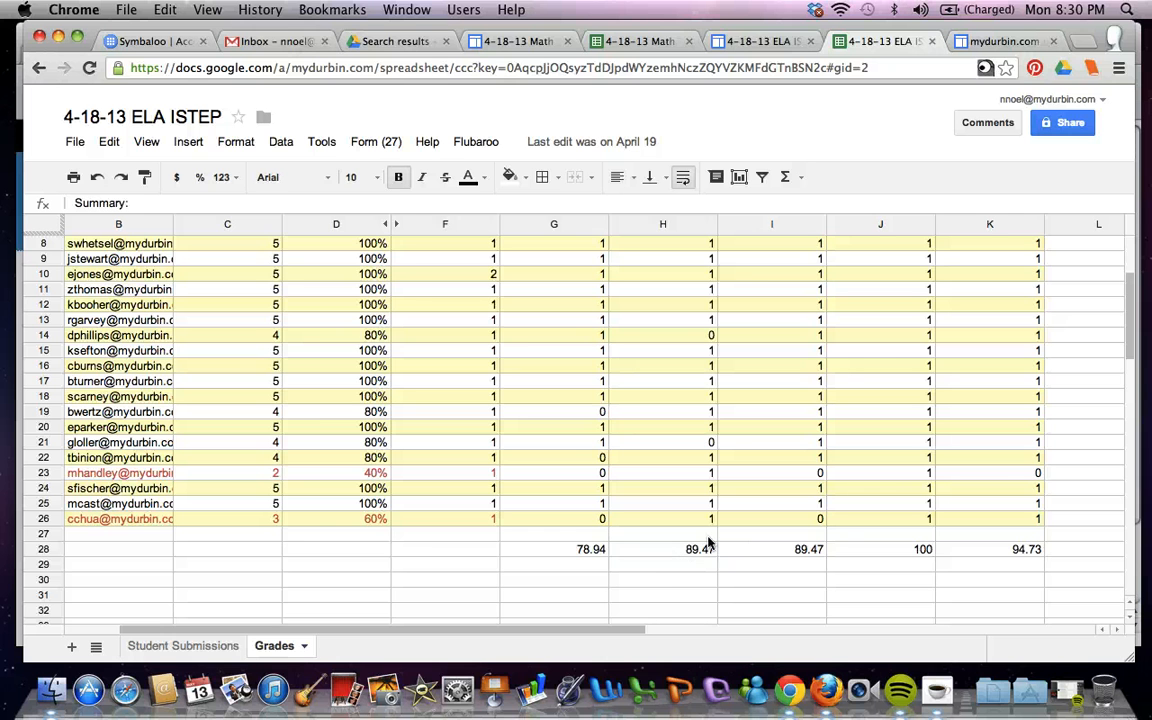
{"action": "scroll", "coordinate": [690, 550], "scroll_direction": "up", "scroll_amount": 3}
{"action": "scroll", "coordinate": [710, 541], "scroll_direction": "down", "scroll_amount": 1}
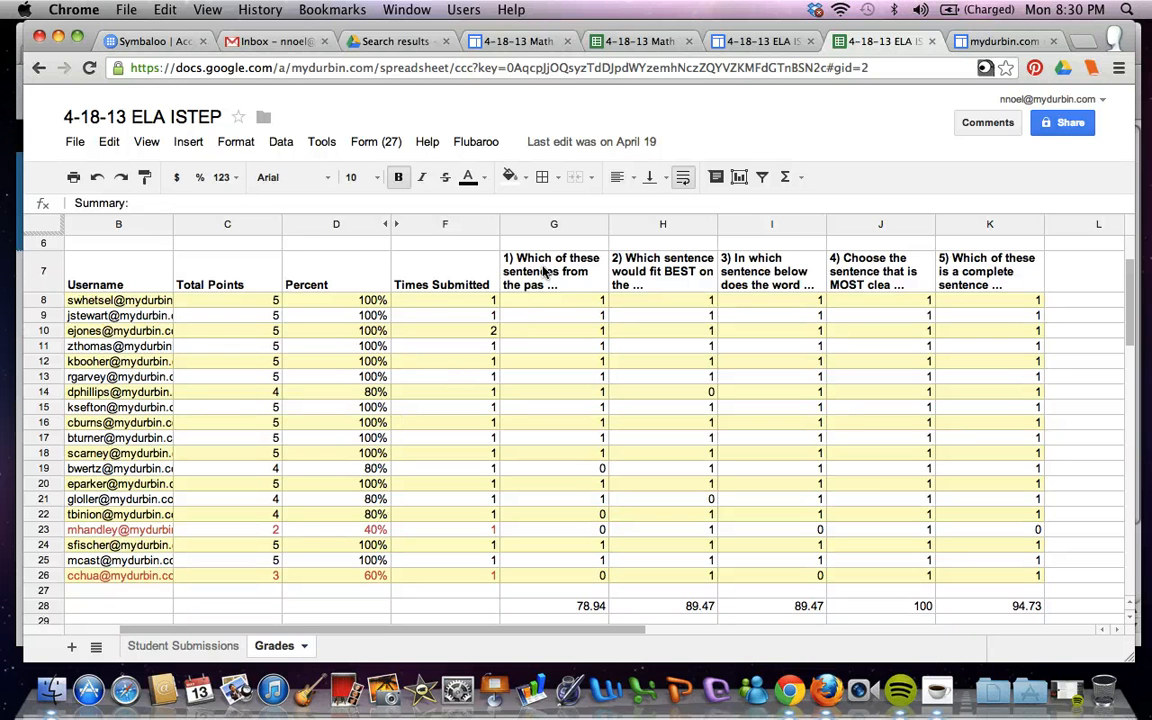
{"action": "scroll", "coordinate": [321, 502], "scroll_direction": "down", "scroll_amount": 1}
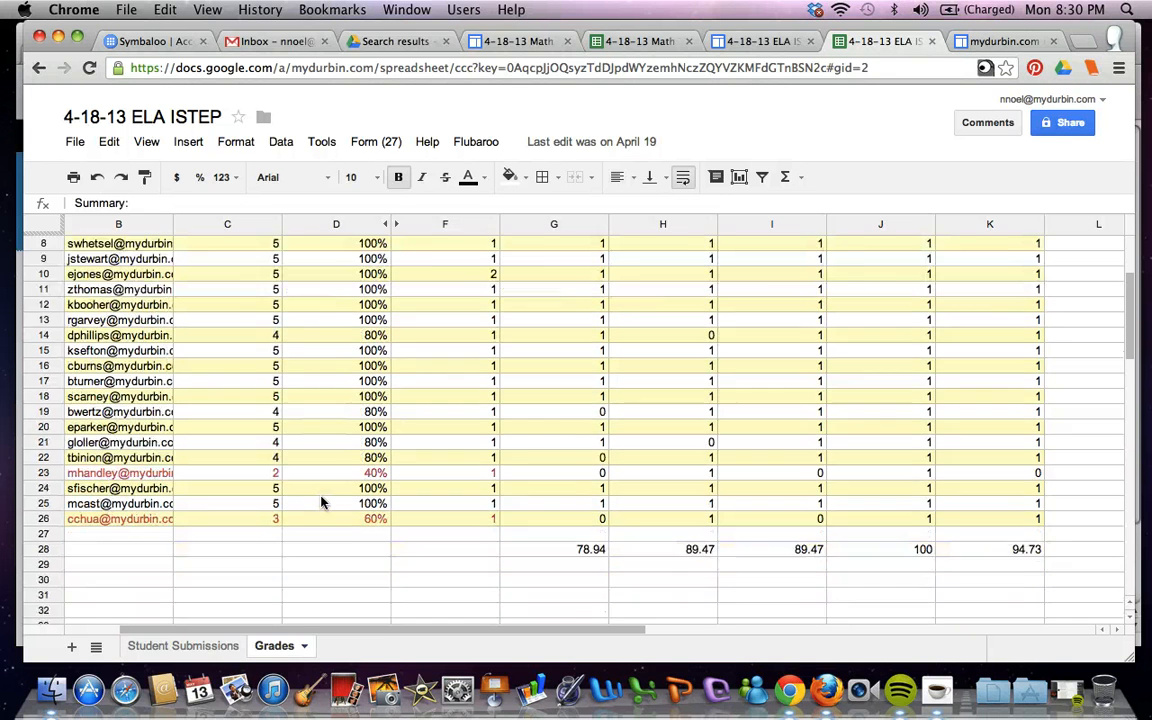
{"action": "scroll", "coordinate": [321, 502], "scroll_direction": "up", "scroll_amount": 3}
{"action": "scroll", "coordinate": [321, 502], "scroll_direction": "left", "scroll_amount": 2}
{"action": "scroll", "coordinate": [321, 502], "scroll_direction": "up", "scroll_amount": 1}
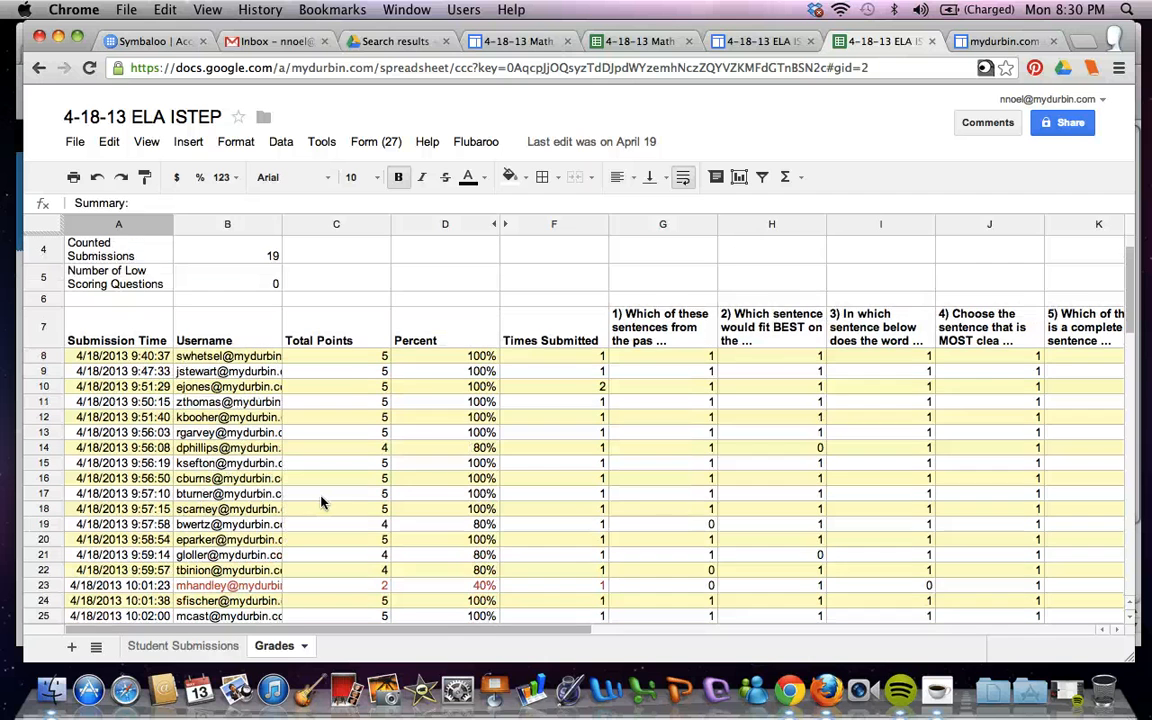
{"action": "scroll", "coordinate": [321, 502], "scroll_direction": "up", "scroll_amount": 2}
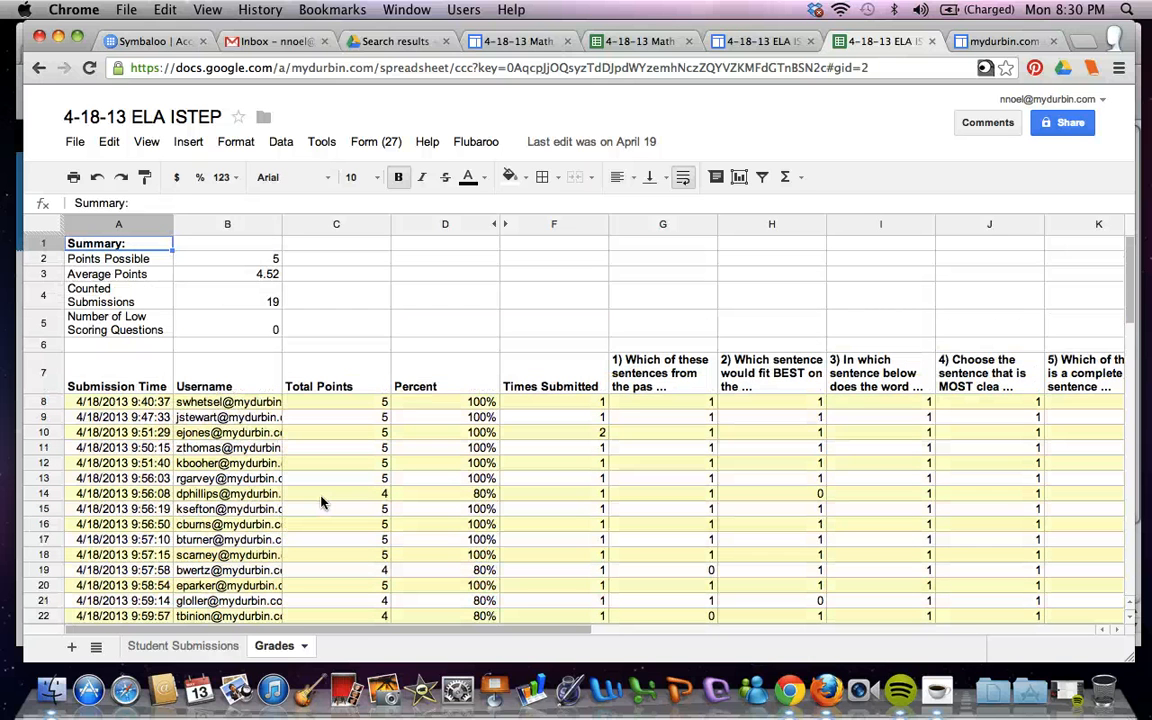
Review the questions on the 4-18-13 Math Test Prep site and its embedded form
{"action": "left_click", "coordinate": [188, 646]}
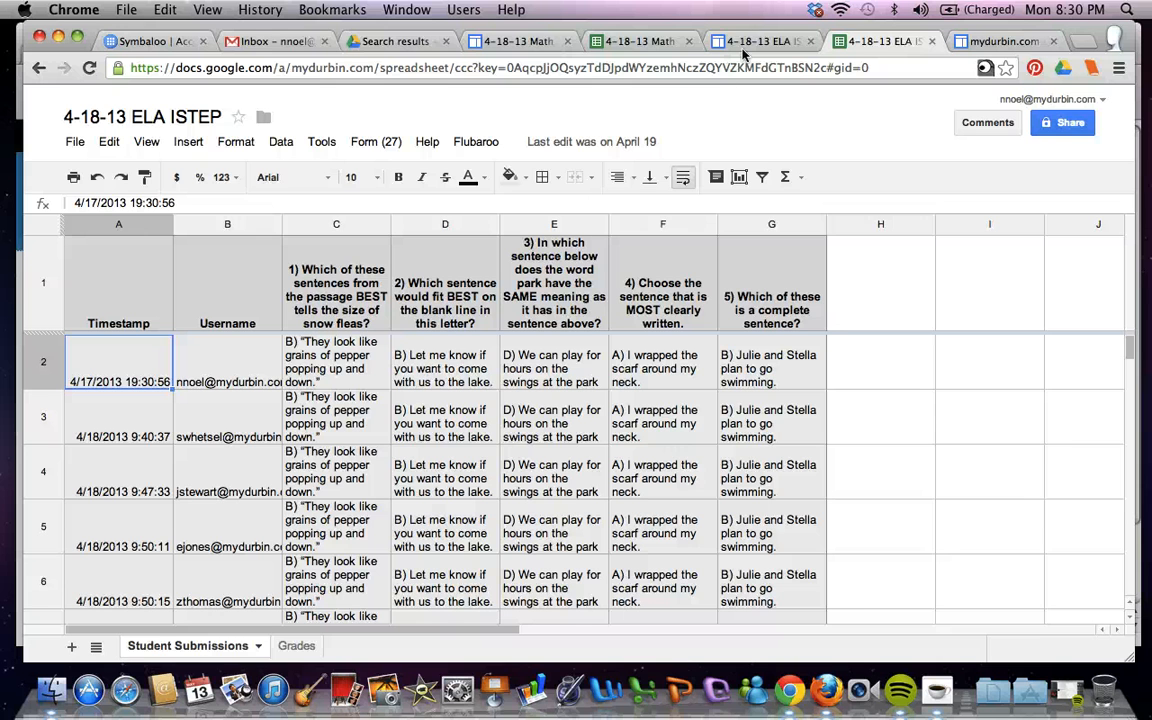
{"action": "left_click", "coordinate": [518, 41]}
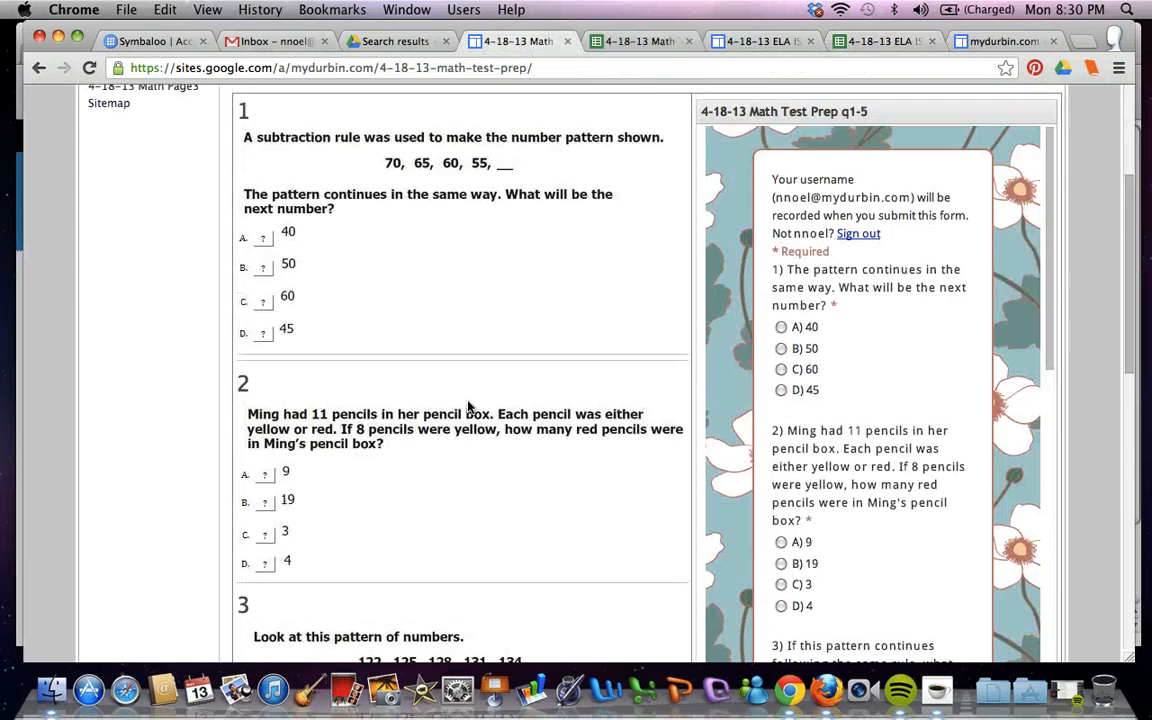
{"action": "scroll", "coordinate": [469, 403], "scroll_direction": "up", "scroll_amount": 4}
{"action": "scroll", "coordinate": [469, 403], "scroll_direction": "down", "scroll_amount": 3}
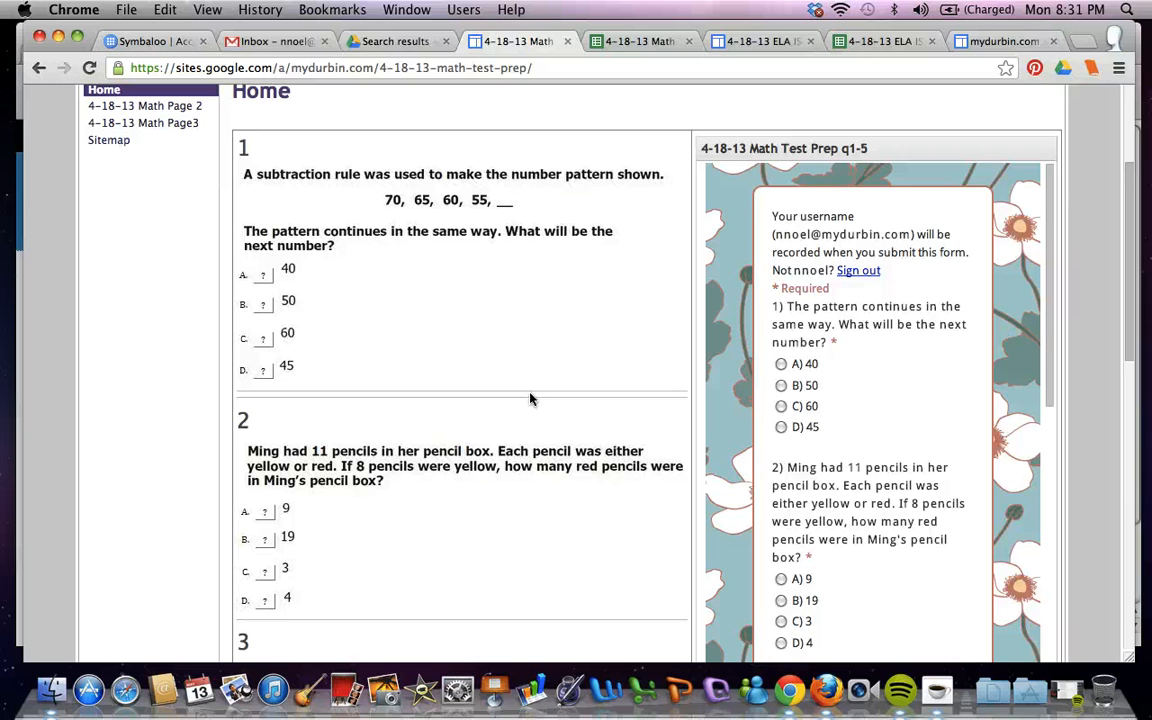
{"action": "scroll", "coordinate": [870, 400], "scroll_direction": "down", "scroll_amount": 4}
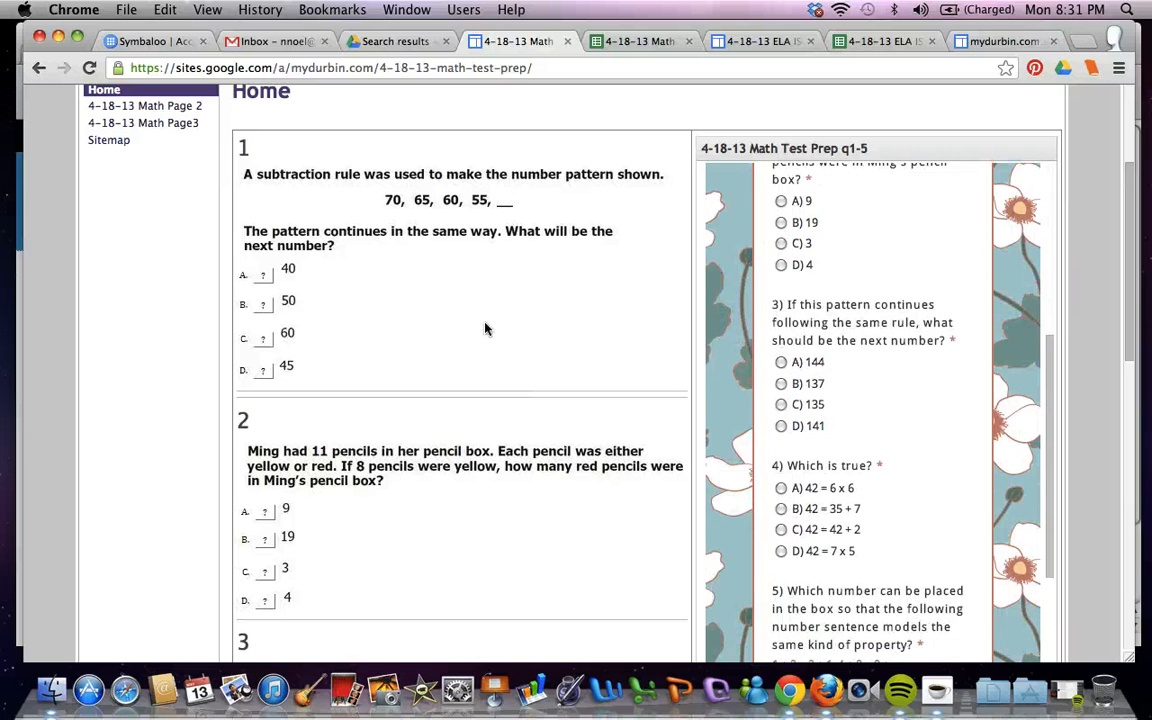
{"action": "scroll", "coordinate": [424, 324], "scroll_direction": "up", "scroll_amount": 1}
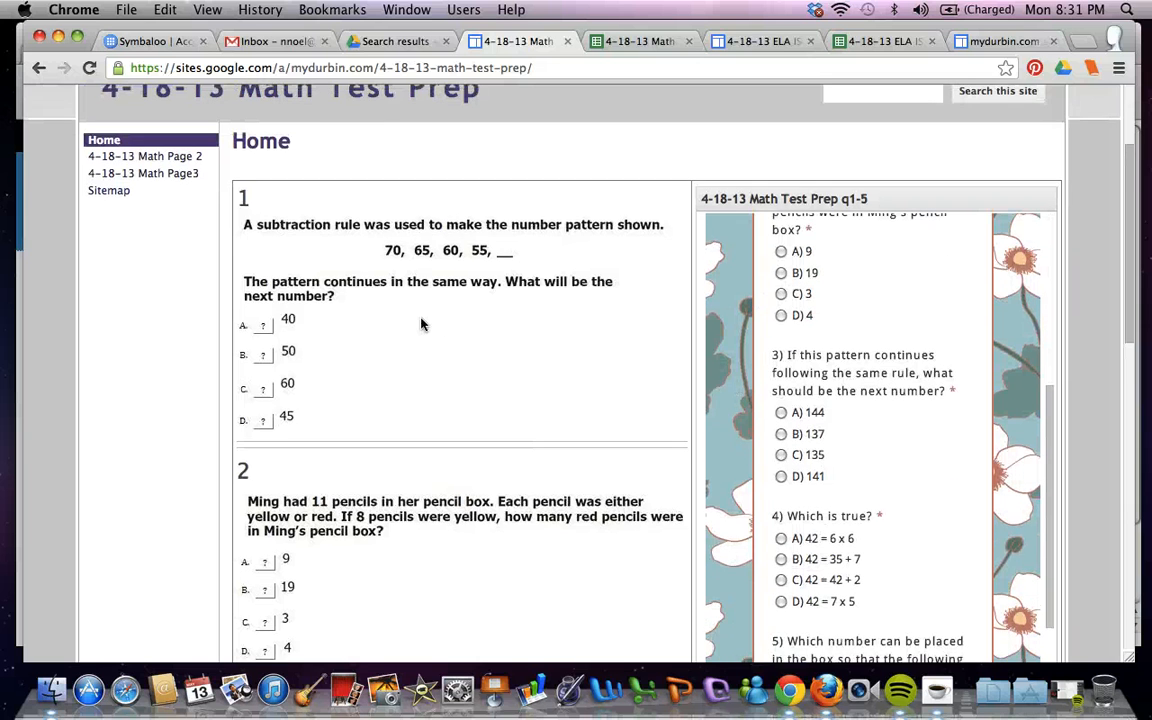
Examine the student responses in the 4-18-13 Math Test Prep q1-5 spreadsheet
{"action": "left_click", "coordinate": [643, 42]}
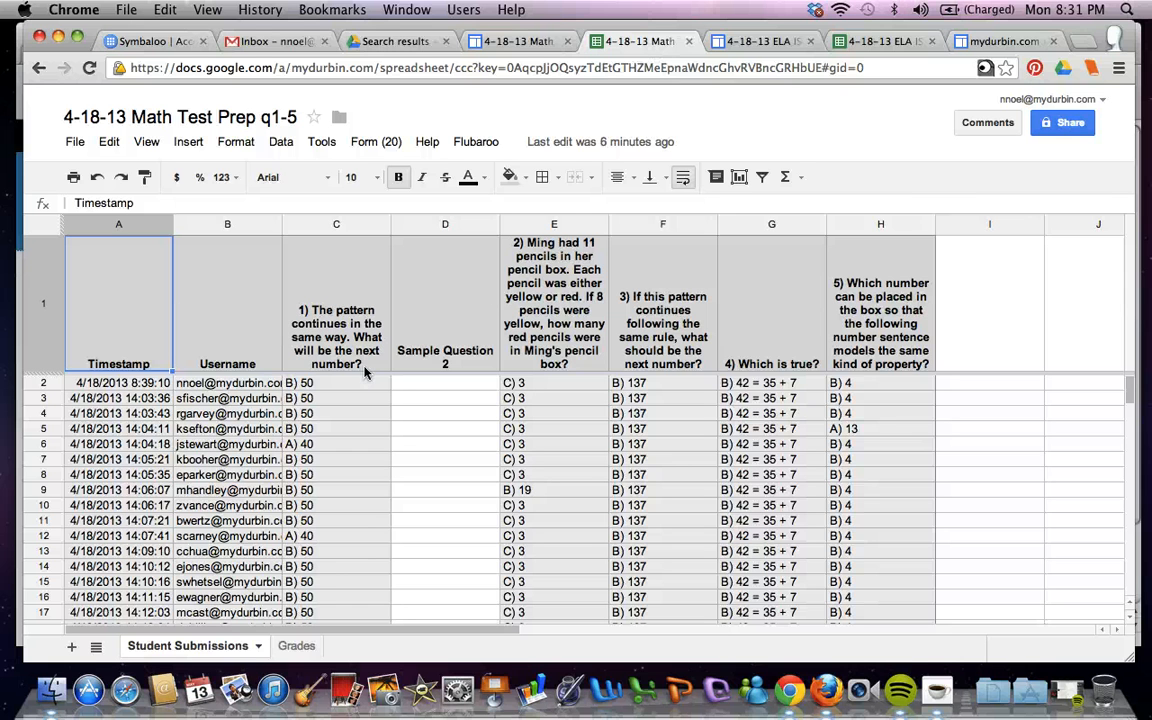
{"action": "scroll", "coordinate": [365, 372], "scroll_direction": "down", "scroll_amount": 1}
{"action": "scroll", "coordinate": [365, 372], "scroll_direction": "down", "scroll_amount": 2}
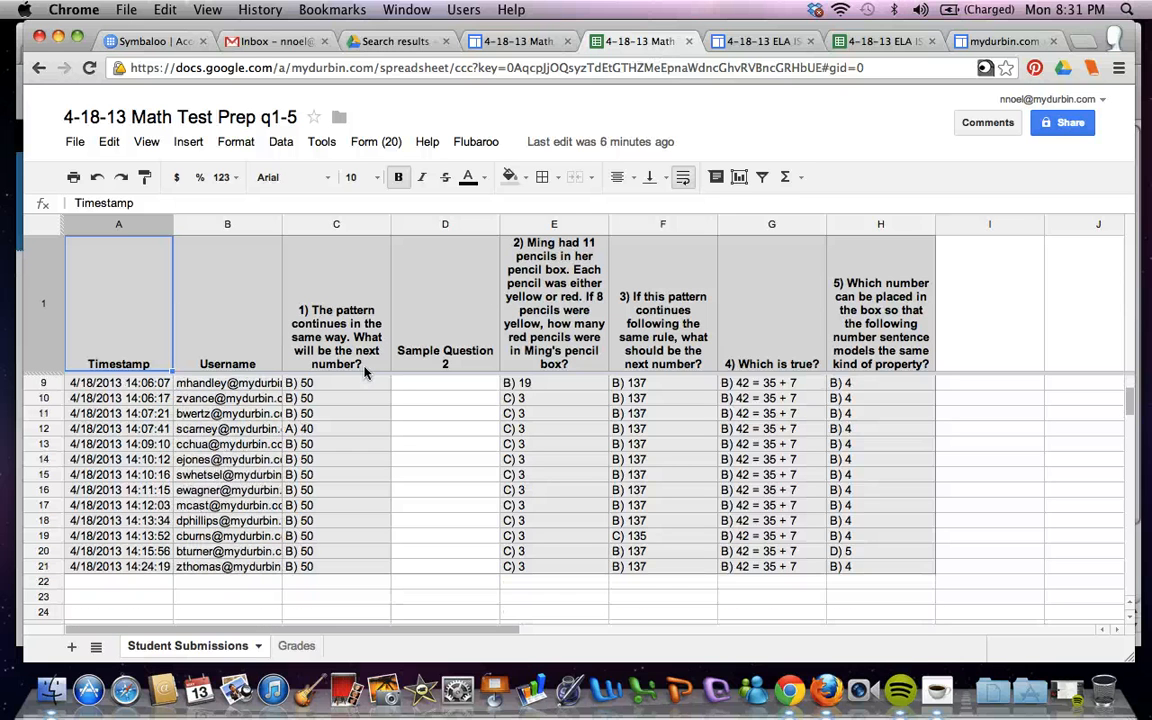
{"action": "scroll", "coordinate": [364, 411], "scroll_direction": "up", "scroll_amount": 3}
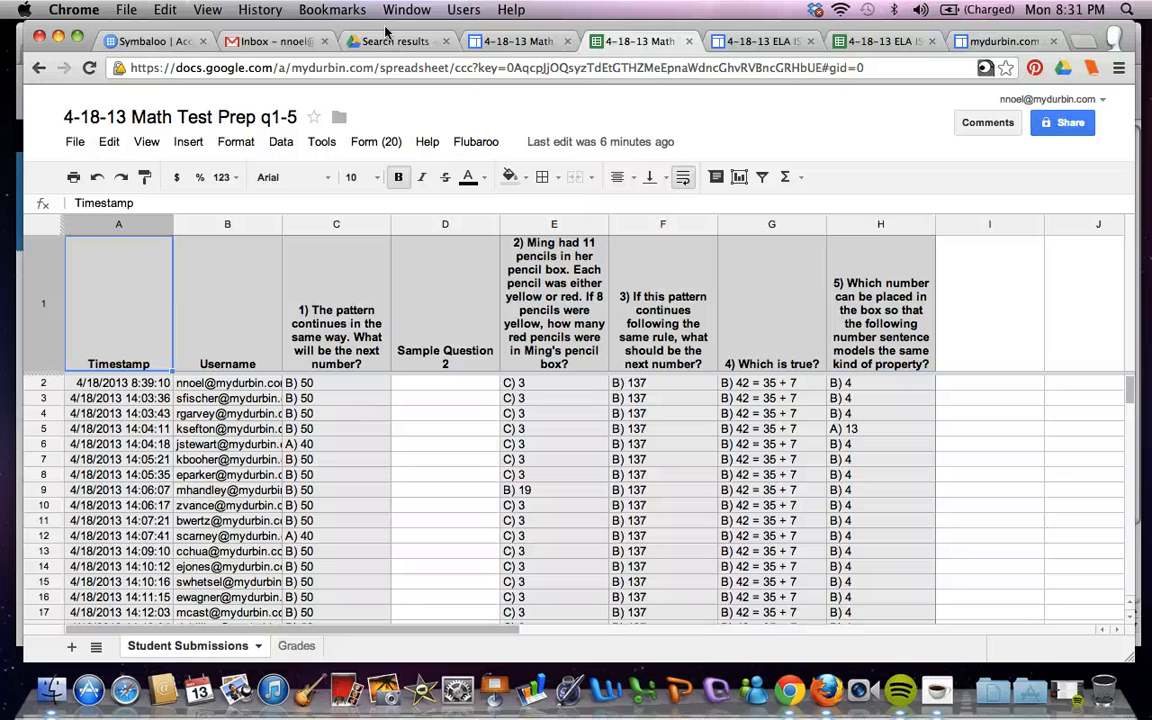
Search Drive for helen keller and open the 4-12-13 Helen Keller Written Response spreadsheet
{"action": "left_click", "coordinate": [490, 41]}
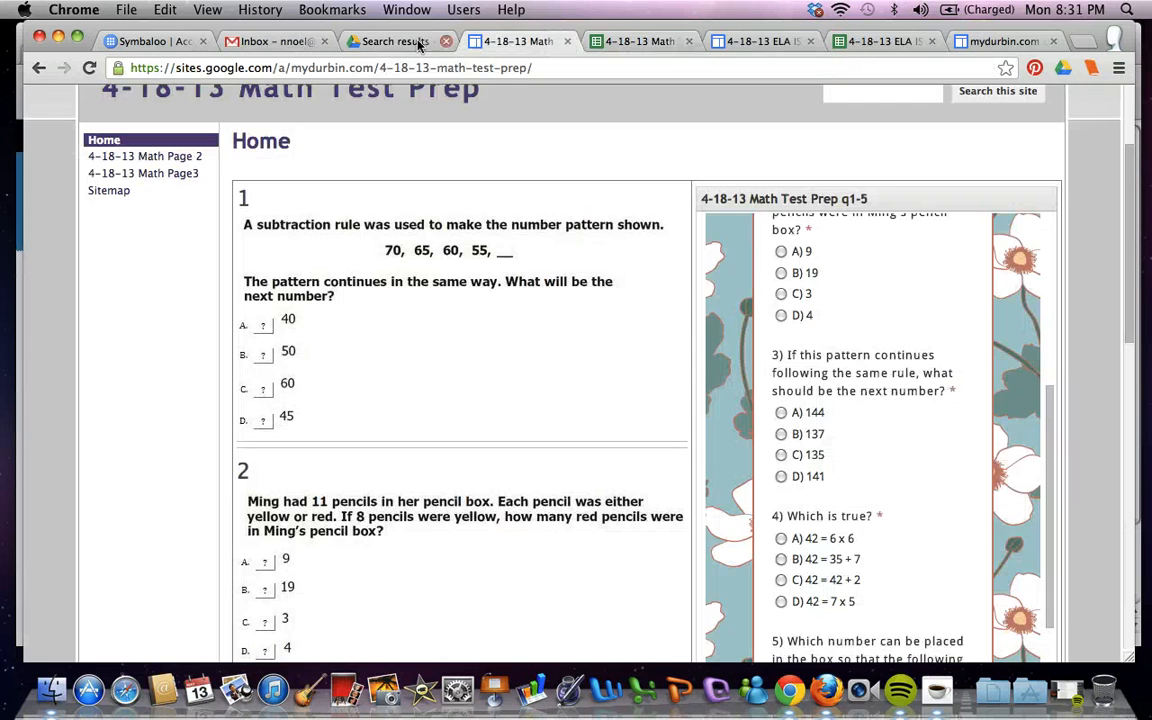
{"action": "left_click", "coordinate": [416, 43]}
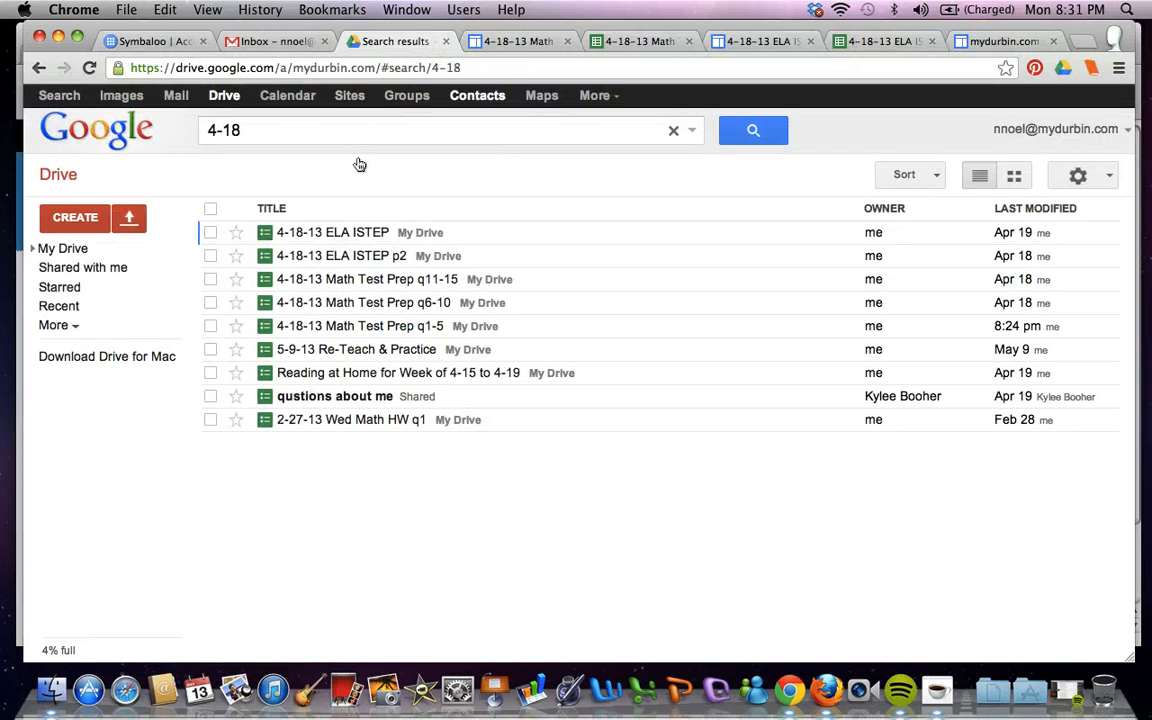
{"action": "left_click", "coordinate": [293, 140]}
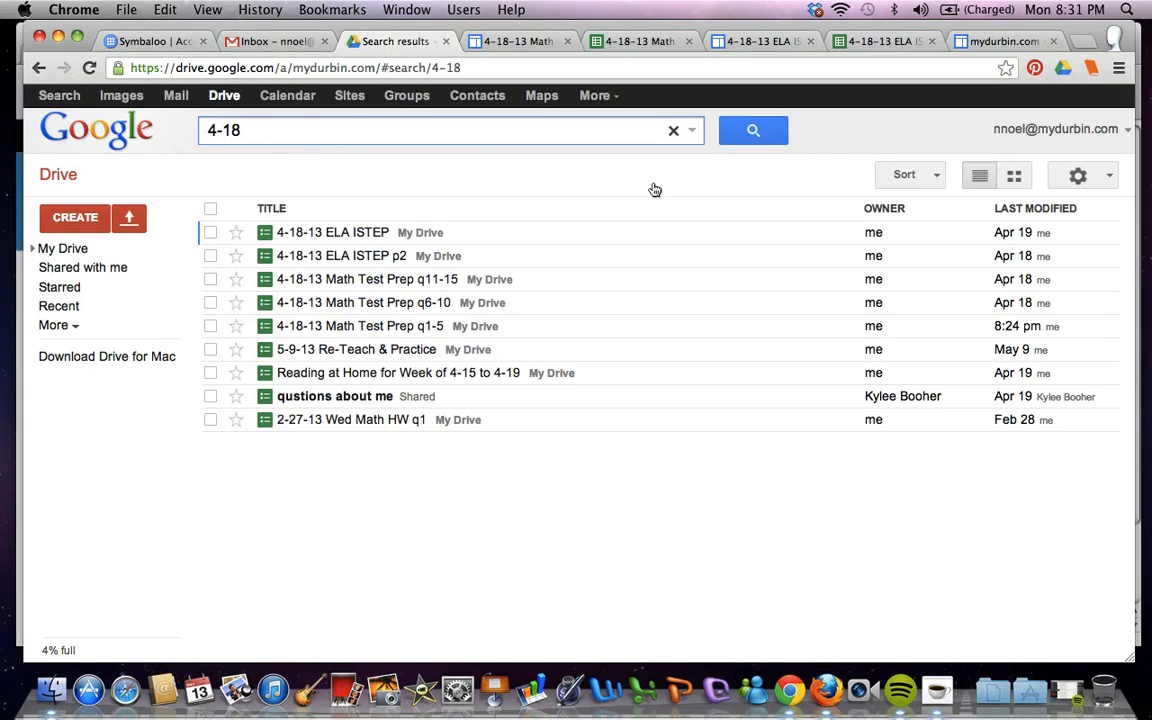
{"action": "left_click", "coordinate": [673, 131]}
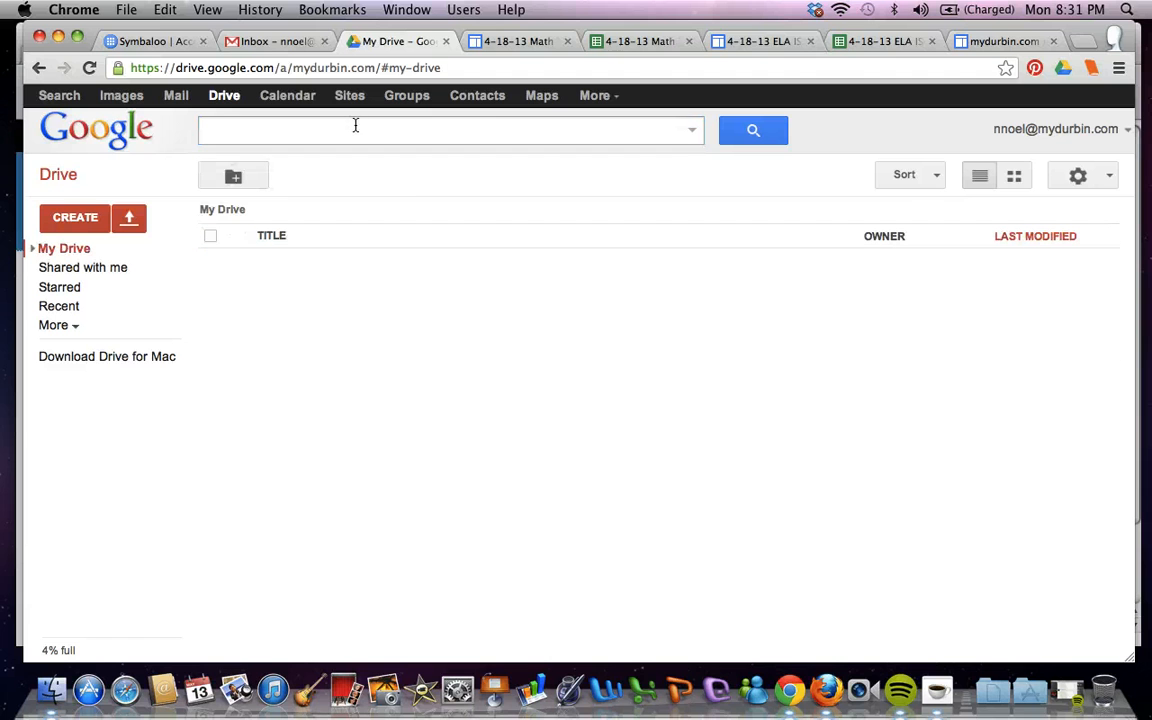
{"action": "type", "text": "helen k"}
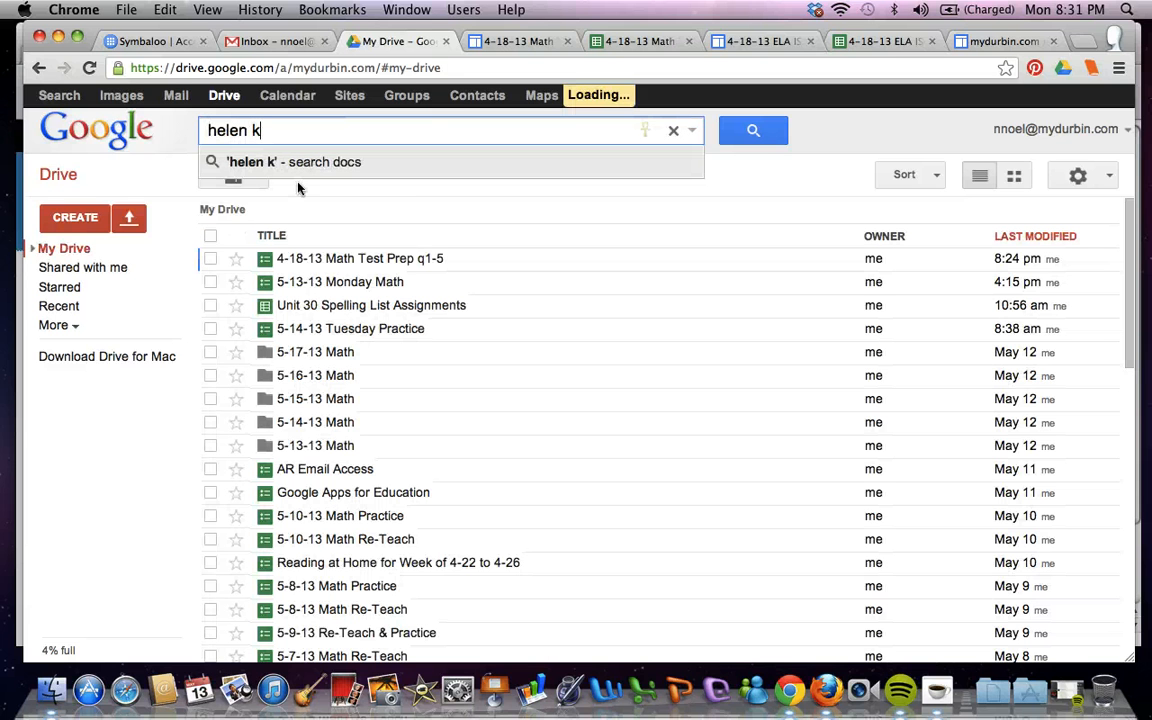
{"action": "type", "text": "eller"}
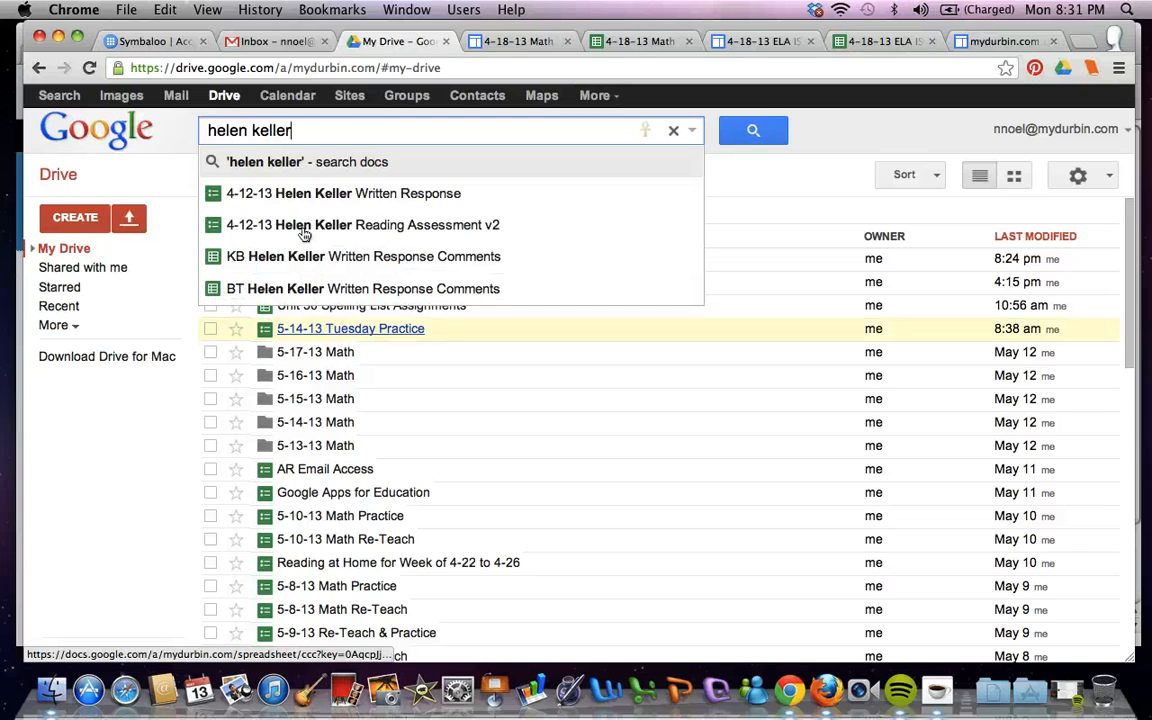
{"action": "left_click", "coordinate": [298, 193]}
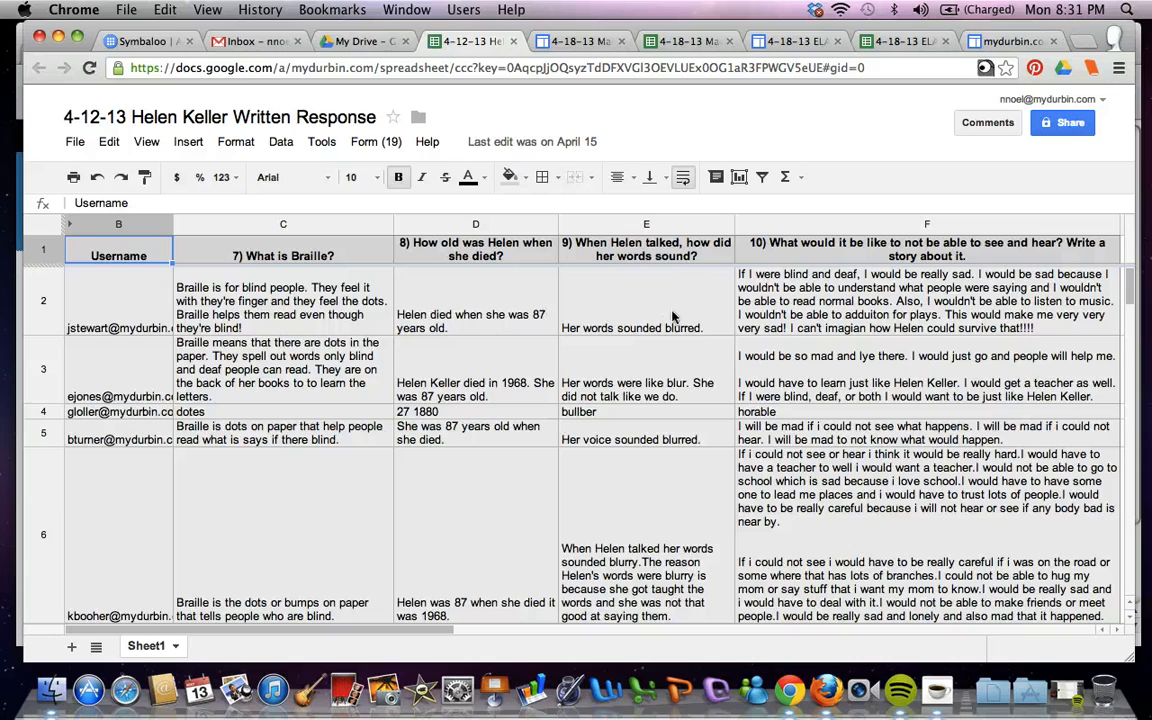
Read through the students' written answers in the Helen Keller spreadsheet, then return to Drive
{"action": "scroll", "coordinate": [508, 491], "scroll_direction": "down", "scroll_amount": 5}
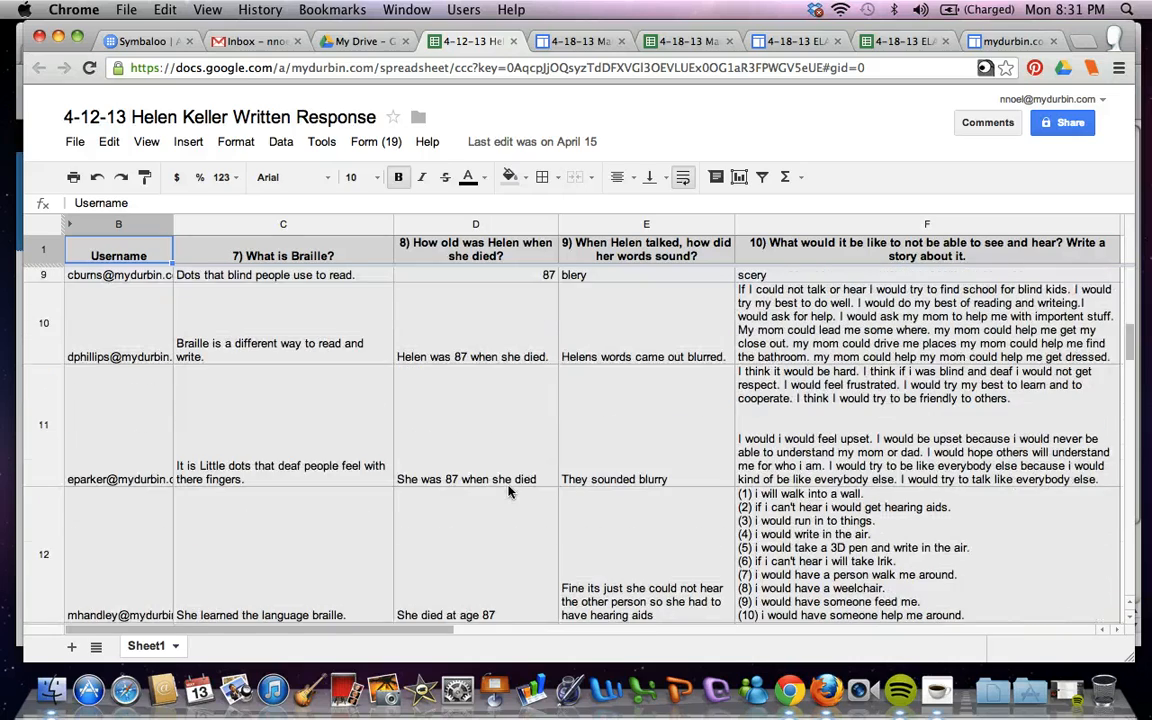
{"action": "scroll", "coordinate": [508, 491], "scroll_direction": "down", "scroll_amount": 10}
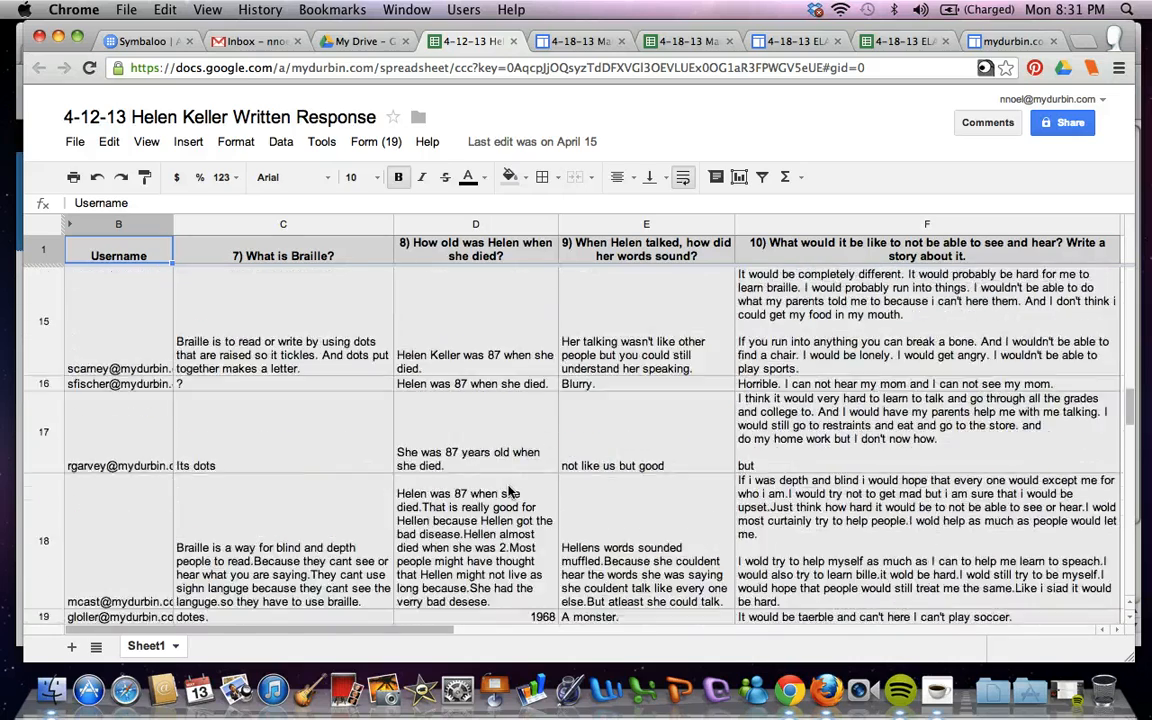
{"action": "scroll", "coordinate": [508, 491], "scroll_direction": "up", "scroll_amount": 10}
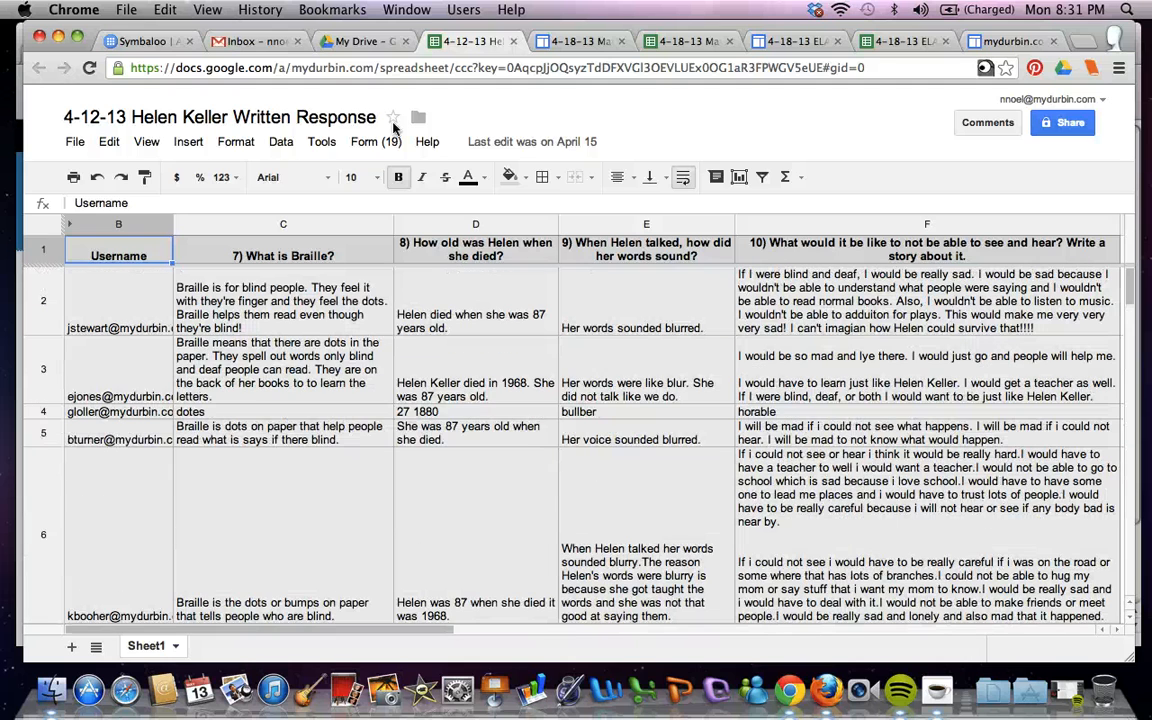
{"action": "left_click", "coordinate": [355, 41]}
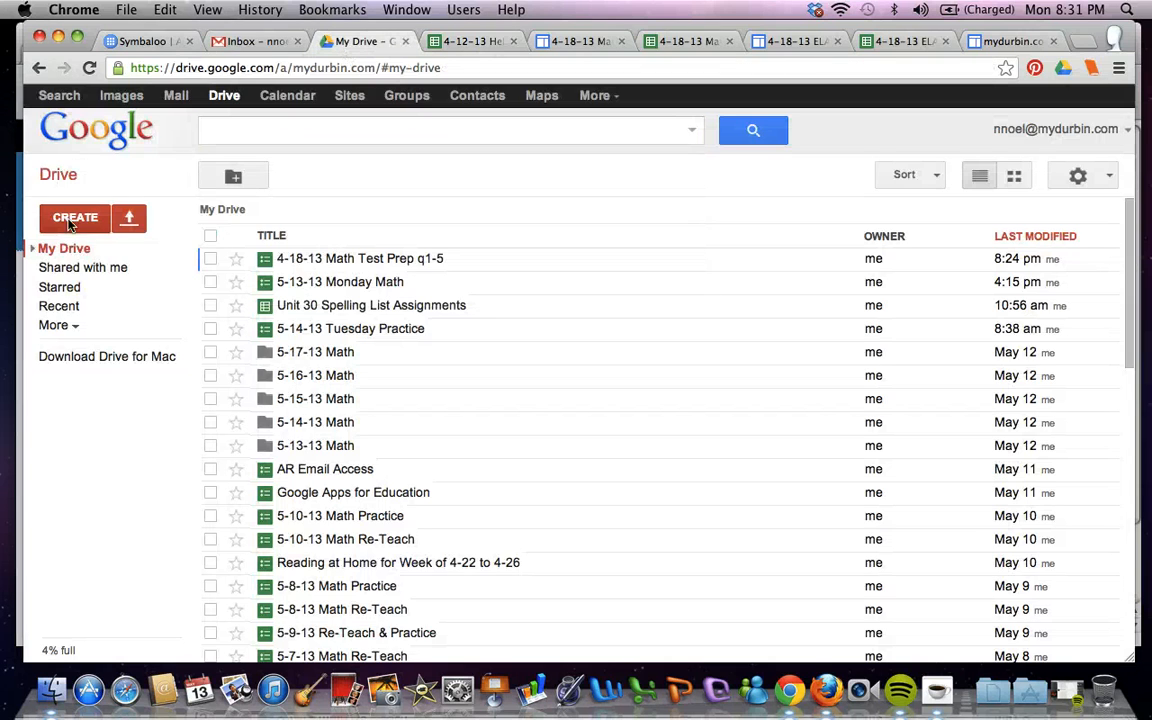
Create a new Google Form from Drive and review the question types it can add
{"action": "left_click", "coordinate": [70, 220]}
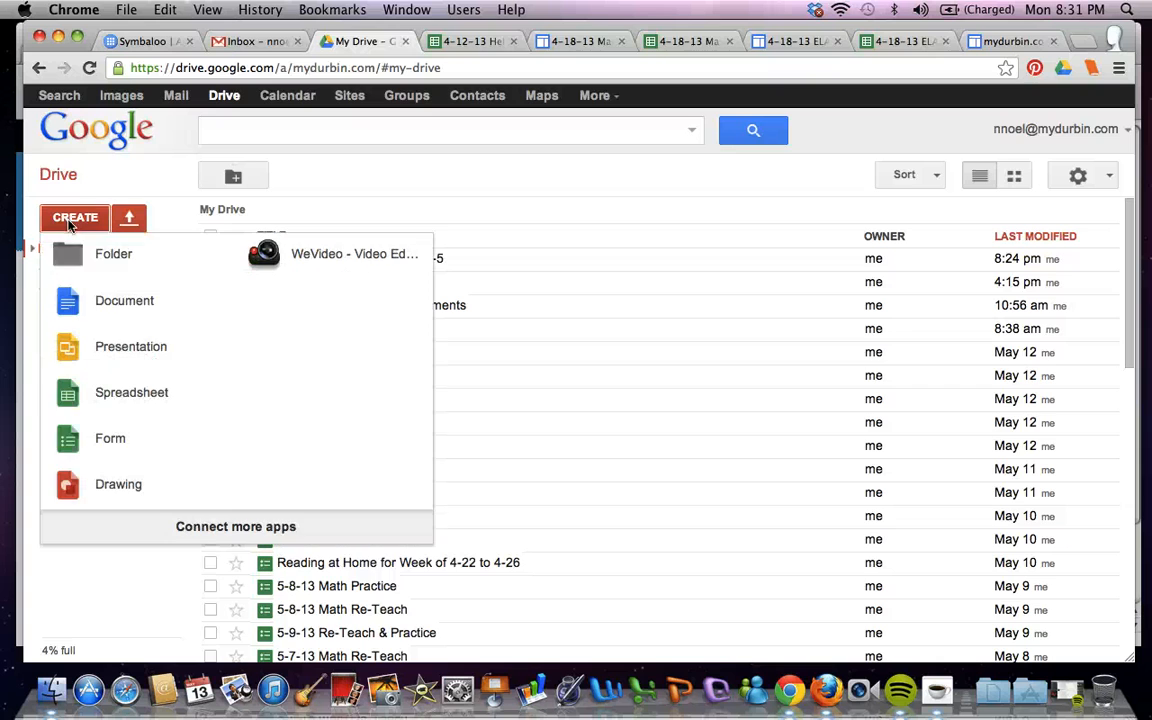
{"action": "left_click", "coordinate": [121, 436]}
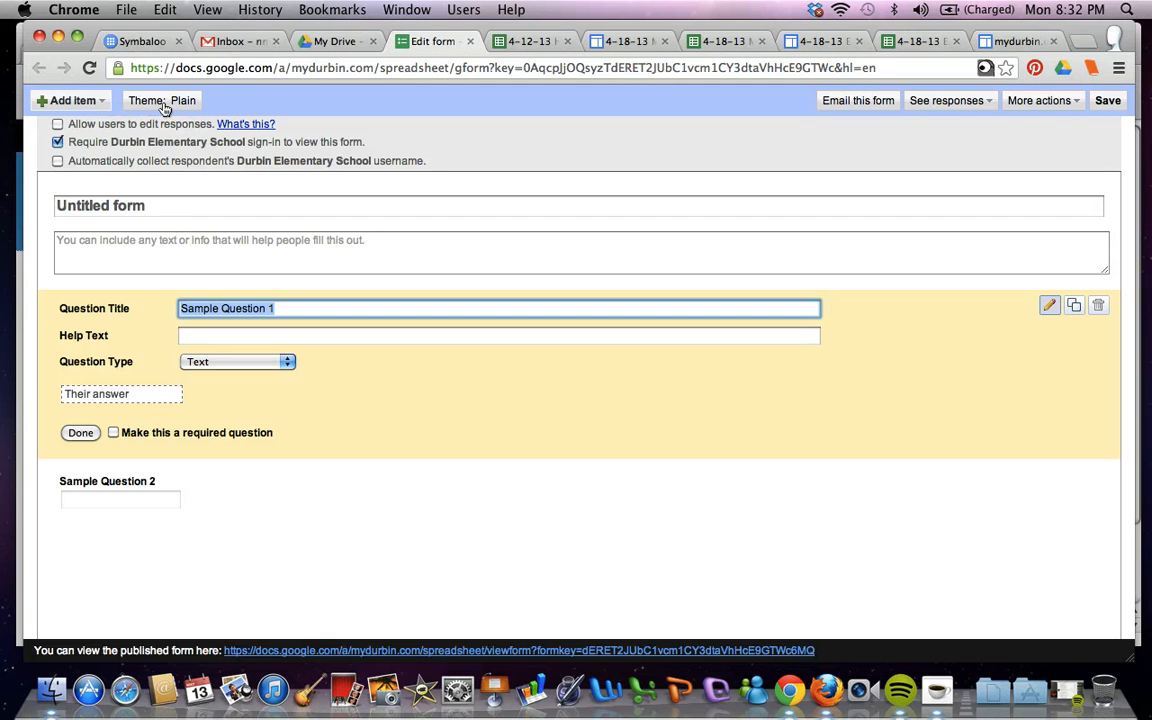
{"action": "left_click", "coordinate": [72, 102]}
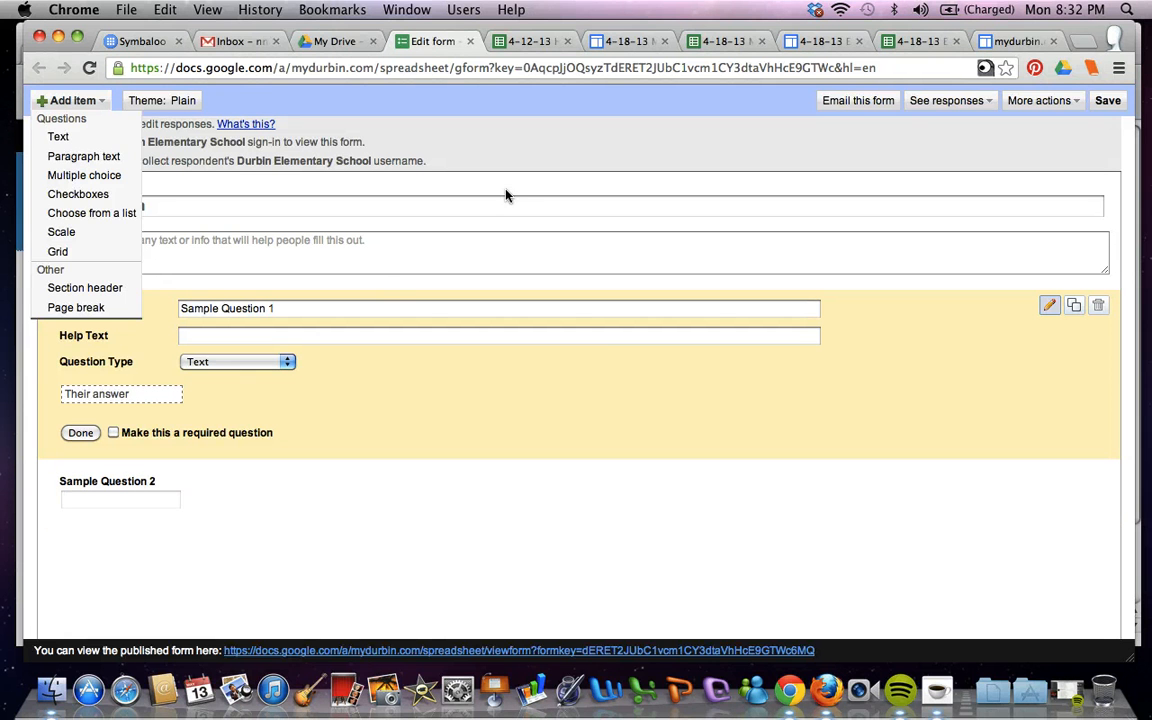
{"action": "left_click", "coordinate": [525, 204]}
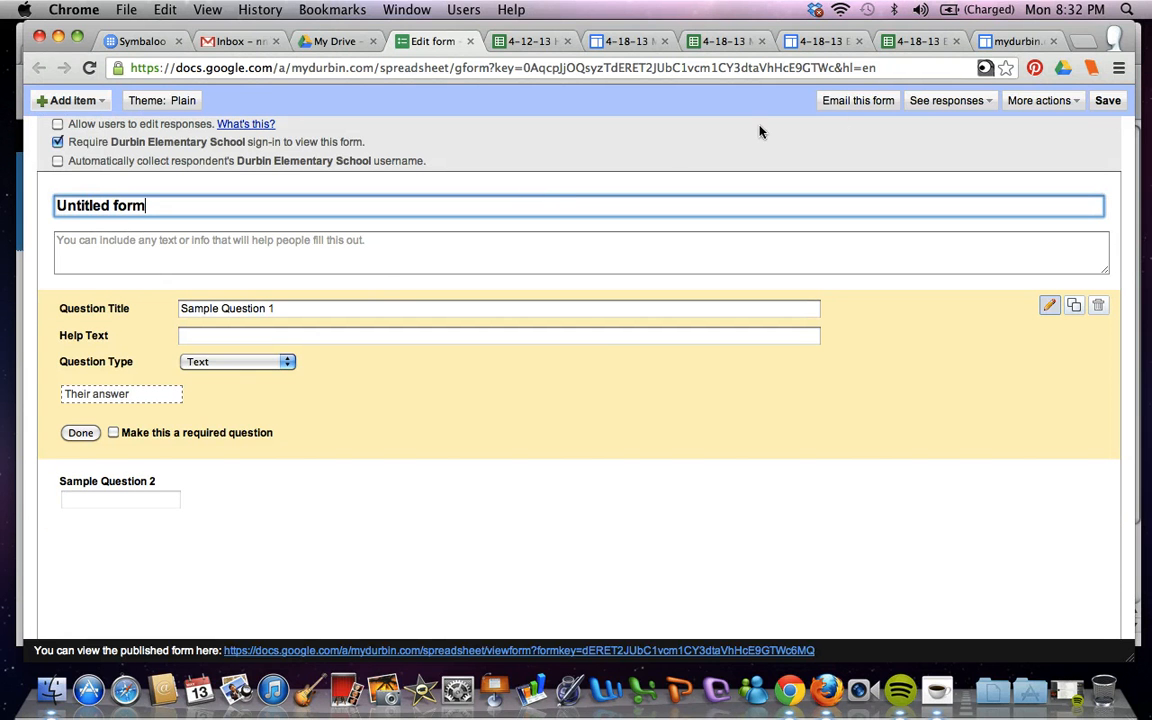
Open the Grades sheet of the 4-18-13 Math Test Prep q1-5 spreadsheet and start Flubaroo's Email Grades with Username as the email question
{"action": "left_click", "coordinate": [718, 41]}
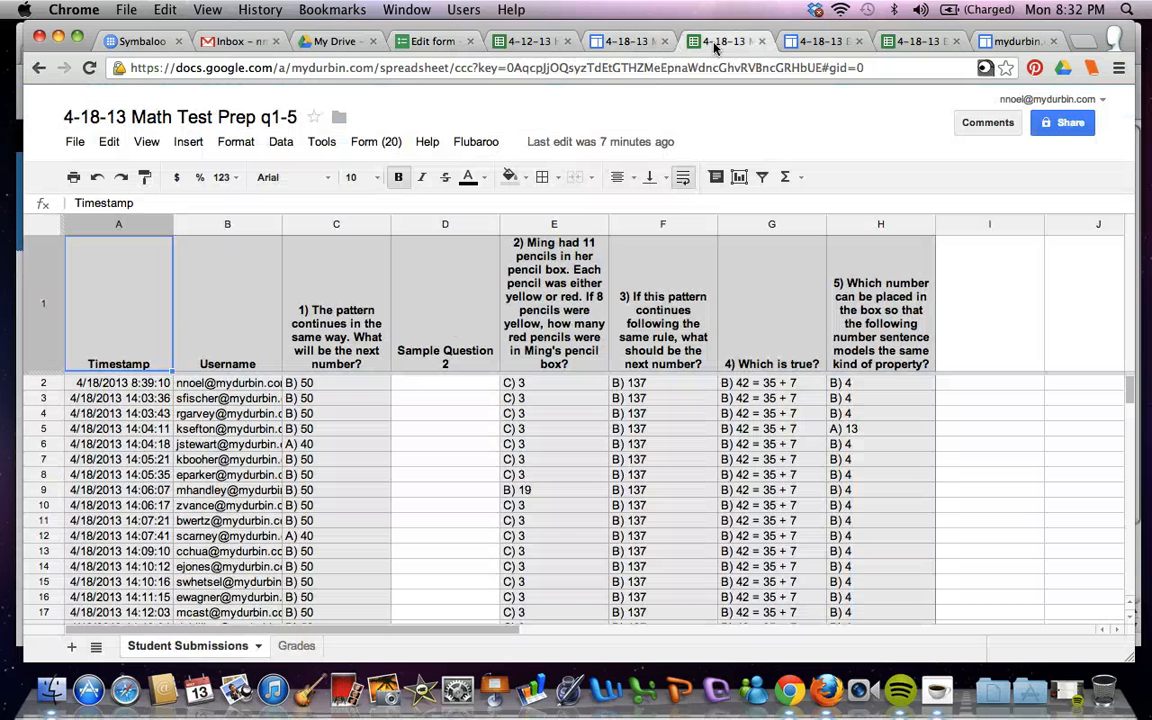
{"action": "left_click", "coordinate": [296, 643]}
{"action": "left_click", "coordinate": [465, 143]}
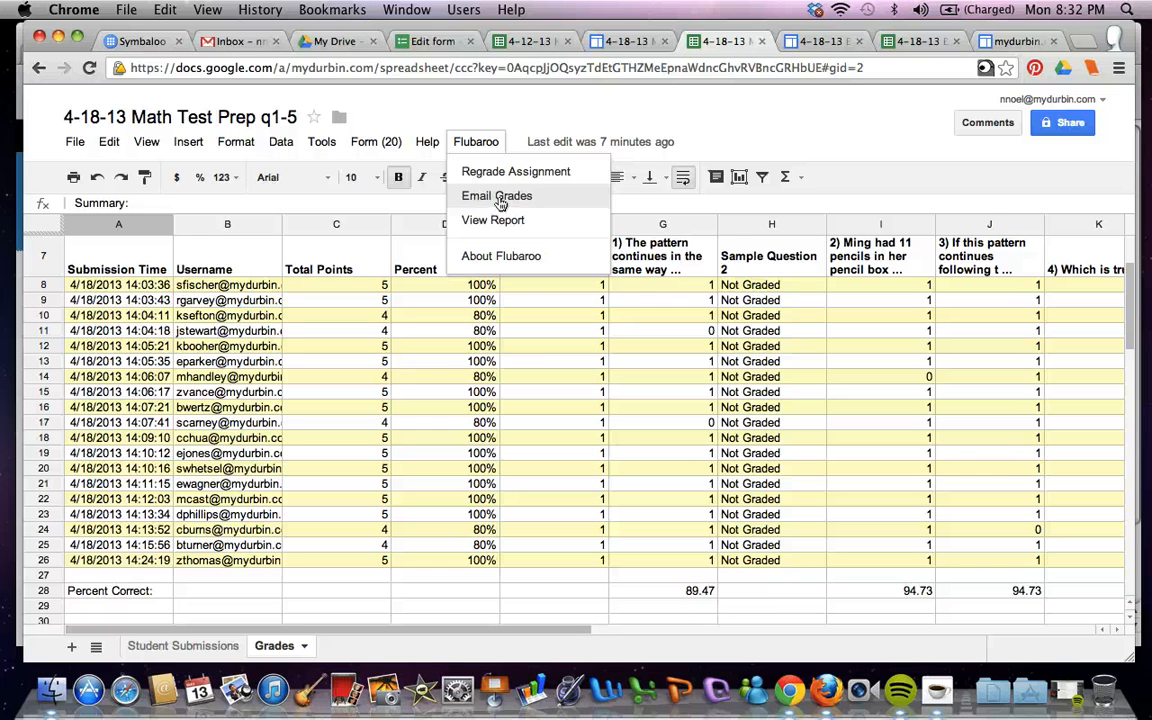
{"action": "left_click", "coordinate": [497, 197]}
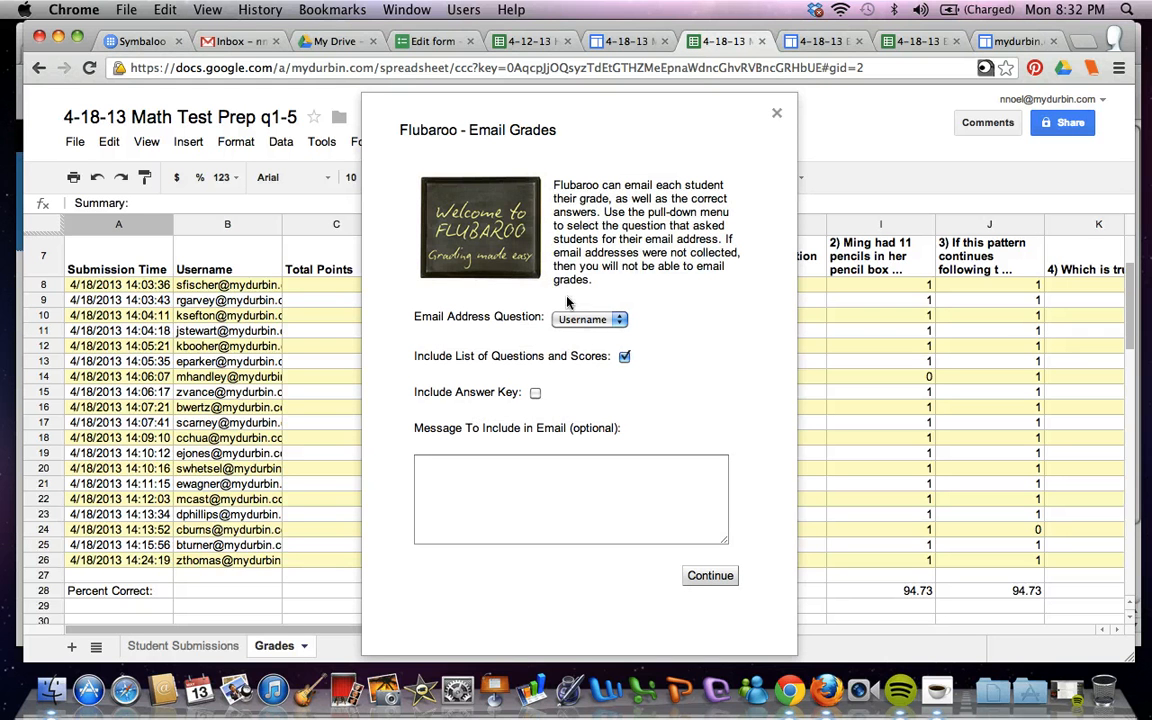
{"action": "left_click", "coordinate": [583, 320]}
{"action": "left_click", "coordinate": [583, 320]}
Write the email message 'Hey class, Here is your grade from your reading assessment today! Sincerely,' plus the teacher's name, then close the dialog
{"action": "left_click", "coordinate": [534, 482]}
{"action": "type", "text": "Hey"}
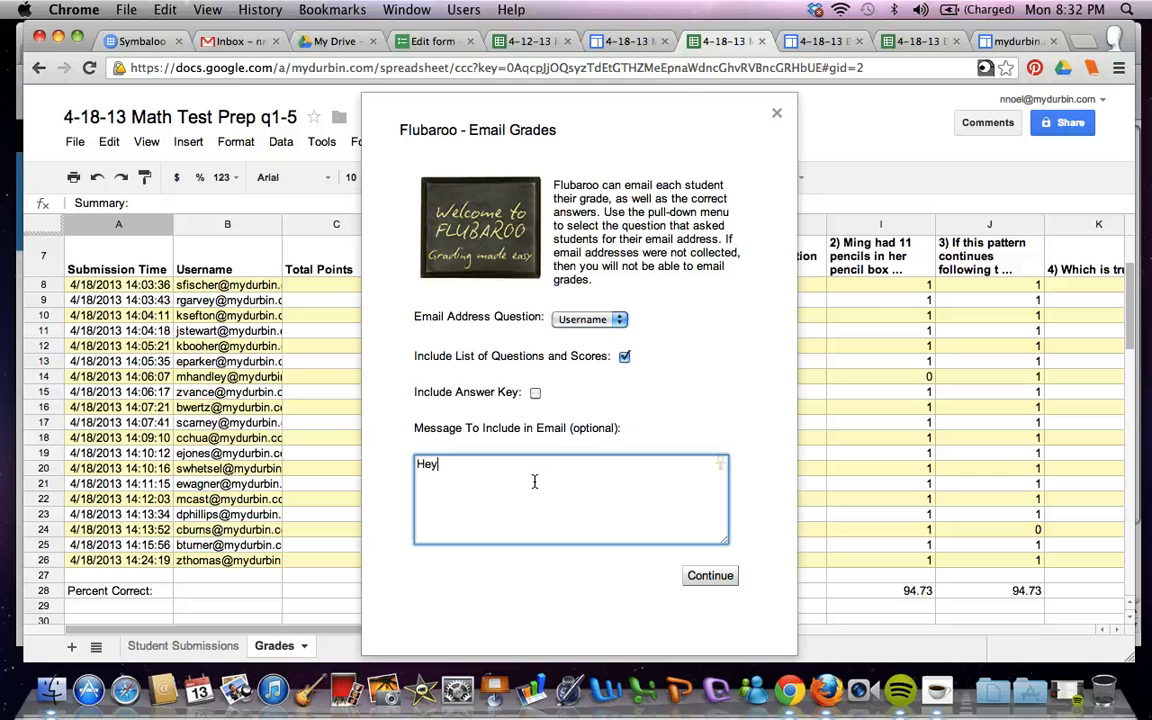
{"action": "type", "text": " class,"}
{"action": "key", "text": "Return"}
{"action": "type", "text": "Here is your"}
{"action": "type", "text": "grad"}
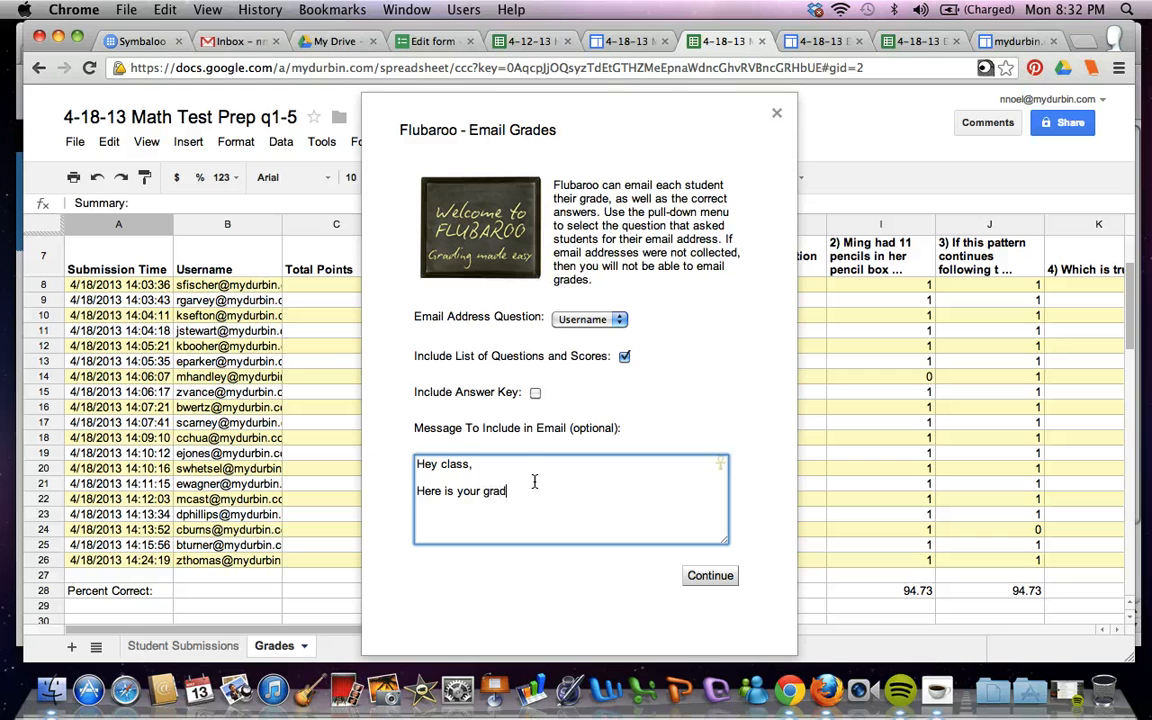
{"action": "type", "text": "e from your reading assessment today!"}
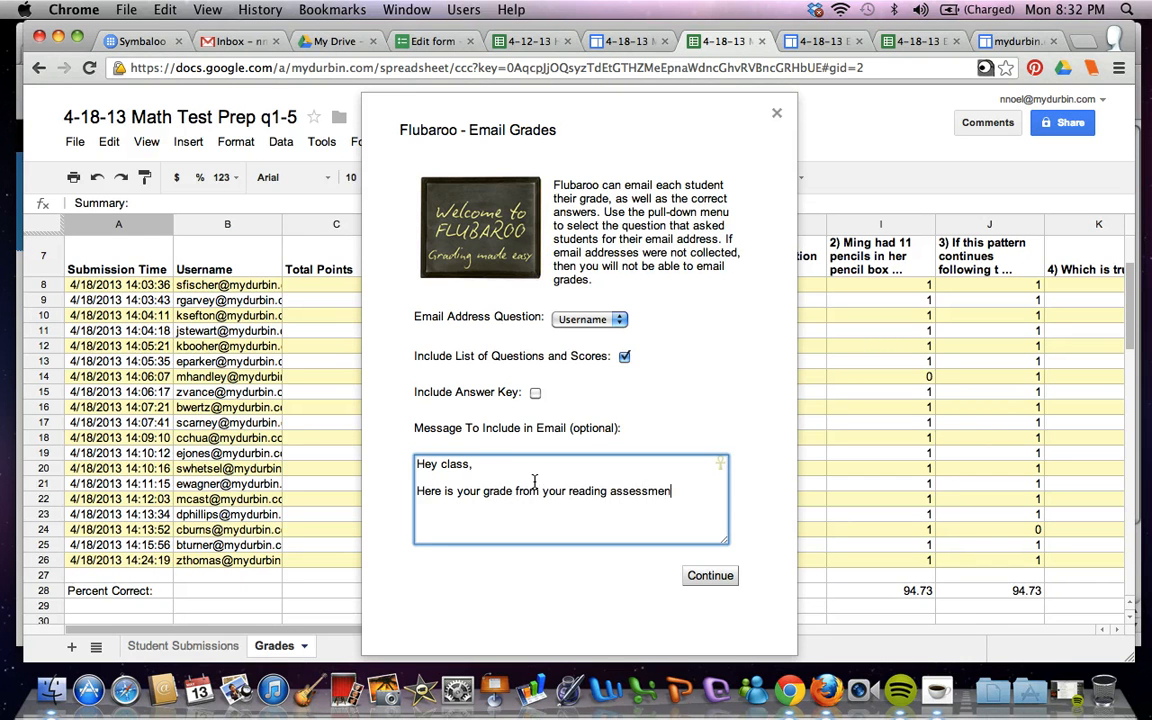
{"action": "key", "text": "Return"}
{"action": "type", "text": "Sincere"}
{"action": "key", "text": "BackSpace"}
{"action": "key", "text": "BackSpace"}
{"action": "type", "text": "erely, "}
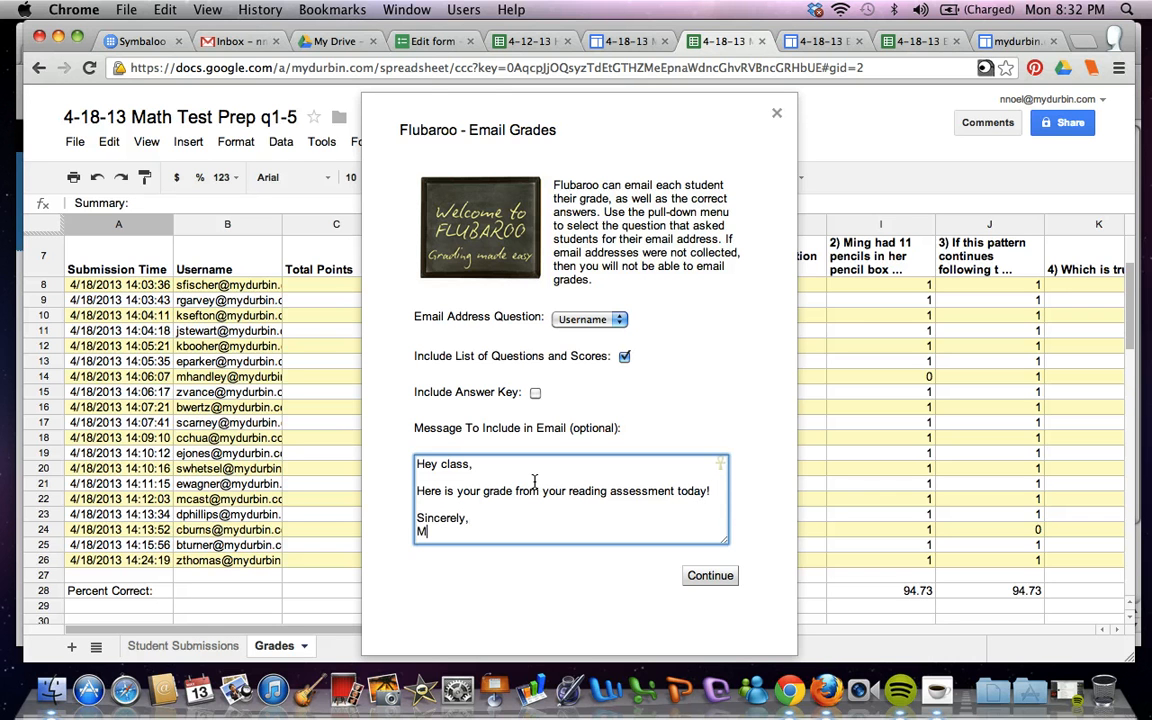
{"action": "type", "text": "Mr. Noel"}
{"action": "left_click", "coordinate": [776, 112]}
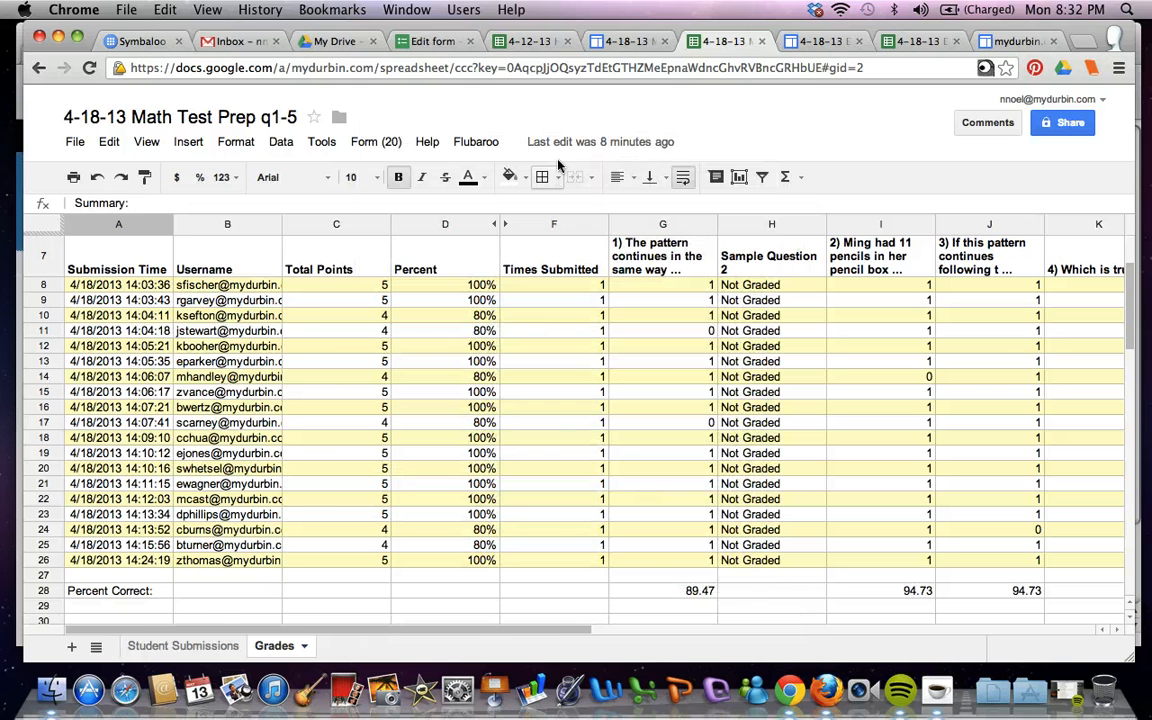
Close the tab of the new untitled form
{"action": "left_click", "coordinate": [393, 40]}
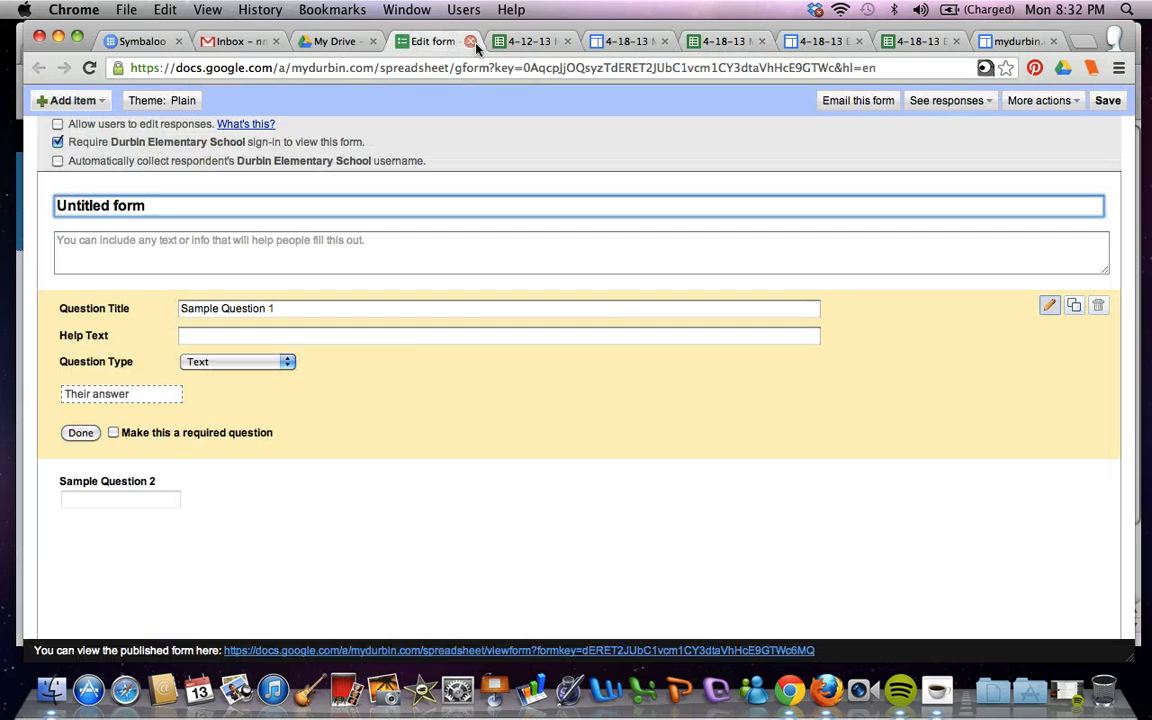
{"action": "key", "text": "super+w"}
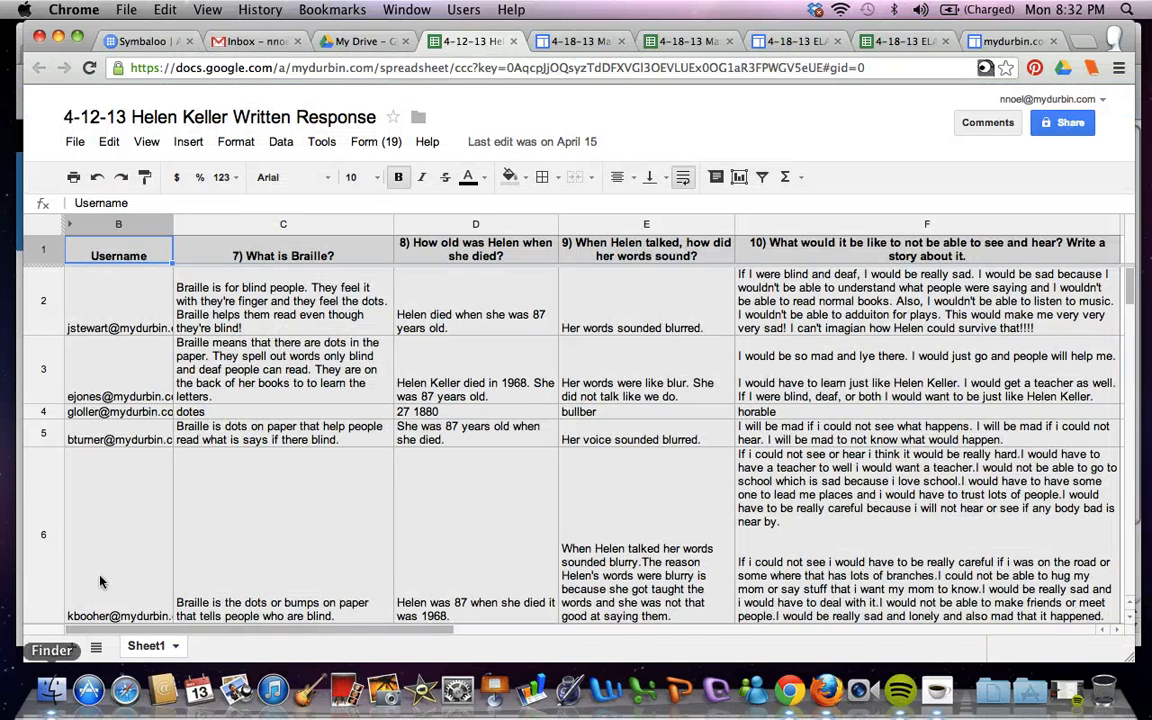
{"action": "key", "text": "F3"}
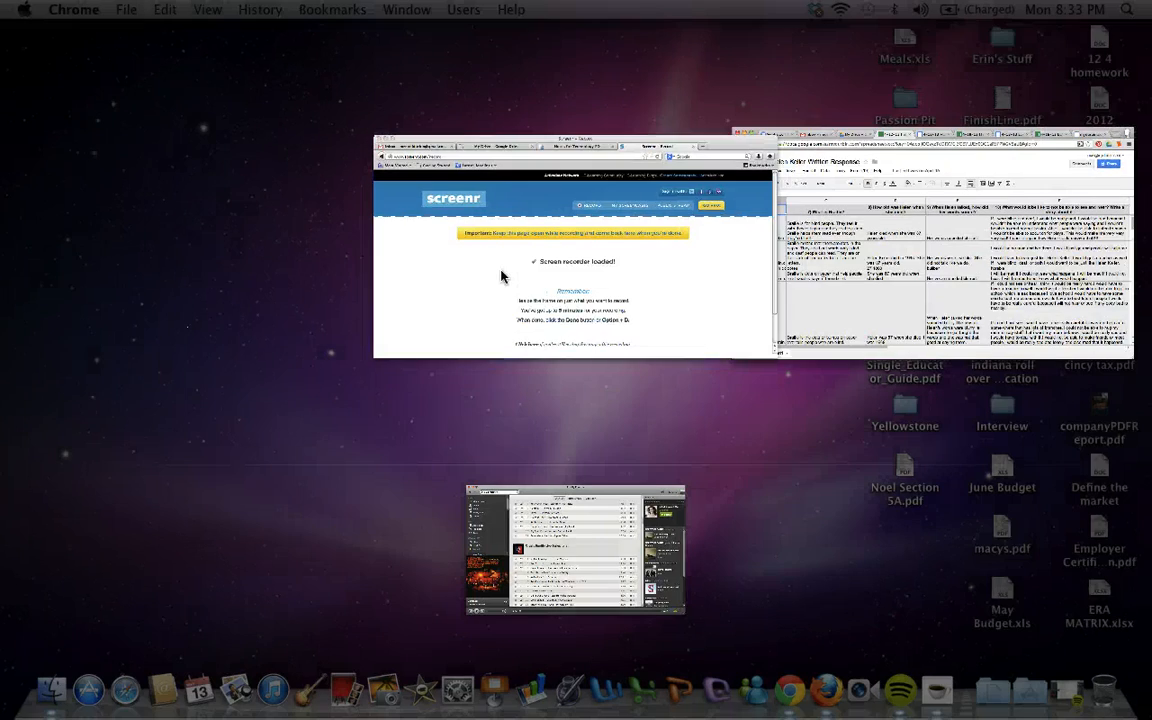
{"action": "left_click", "coordinate": [450, 242]}
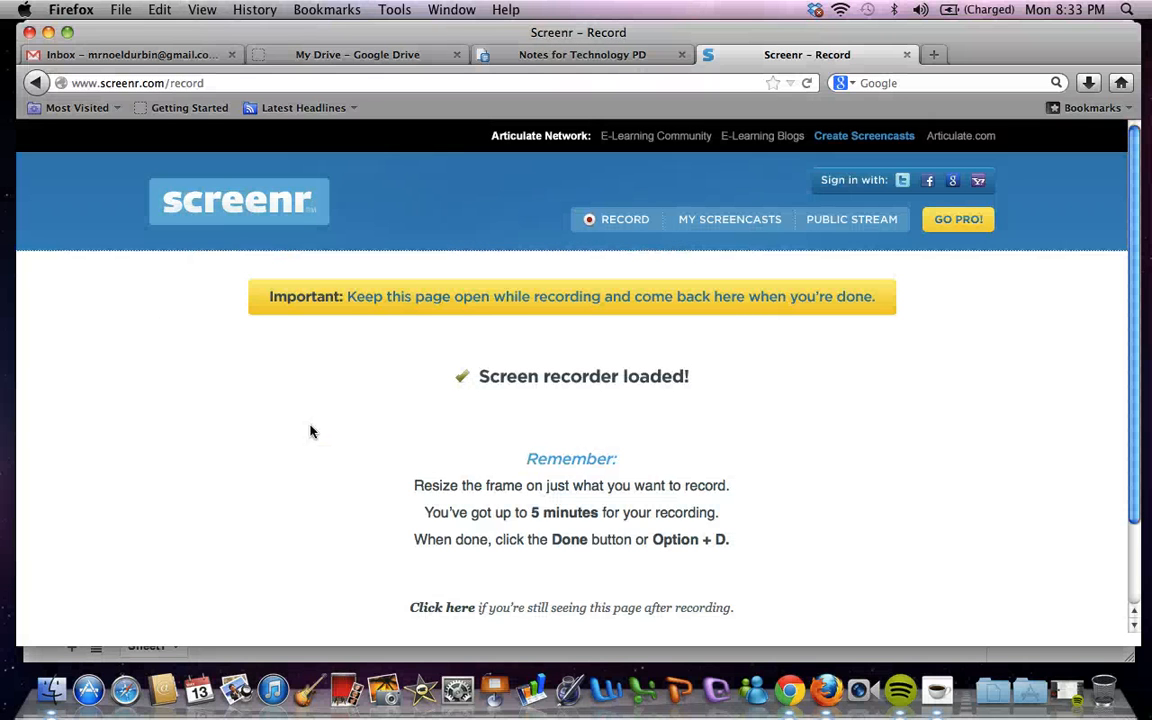